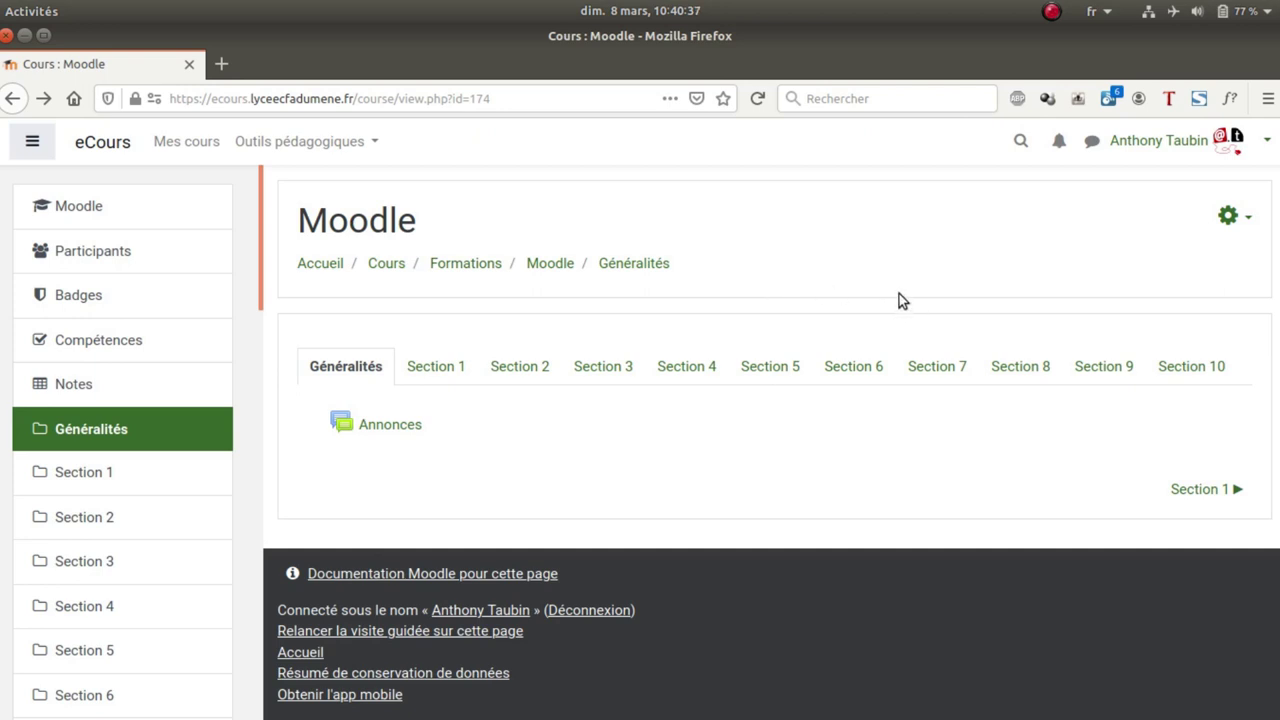
Open the Moodle course's settings and check the available course categories, keeping Formations.
{"action": "left_click", "coordinate": [1243, 218]}
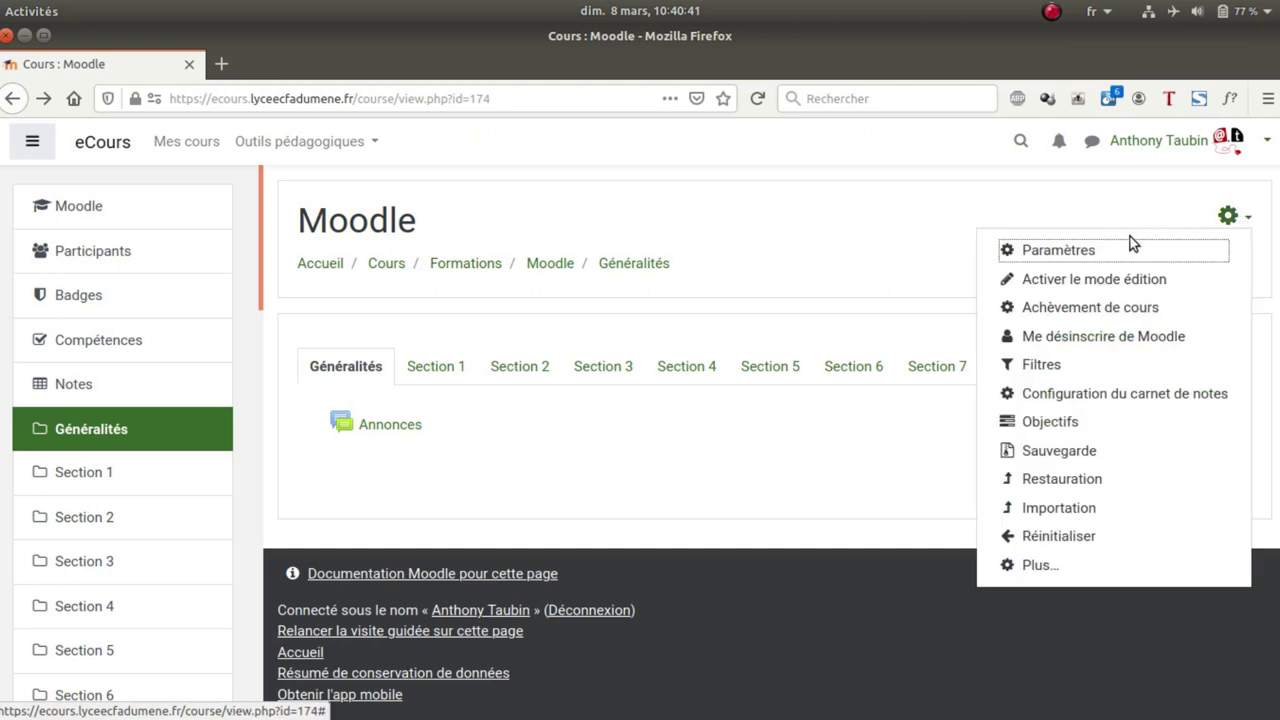
{"action": "left_click", "coordinate": [1050, 251]}
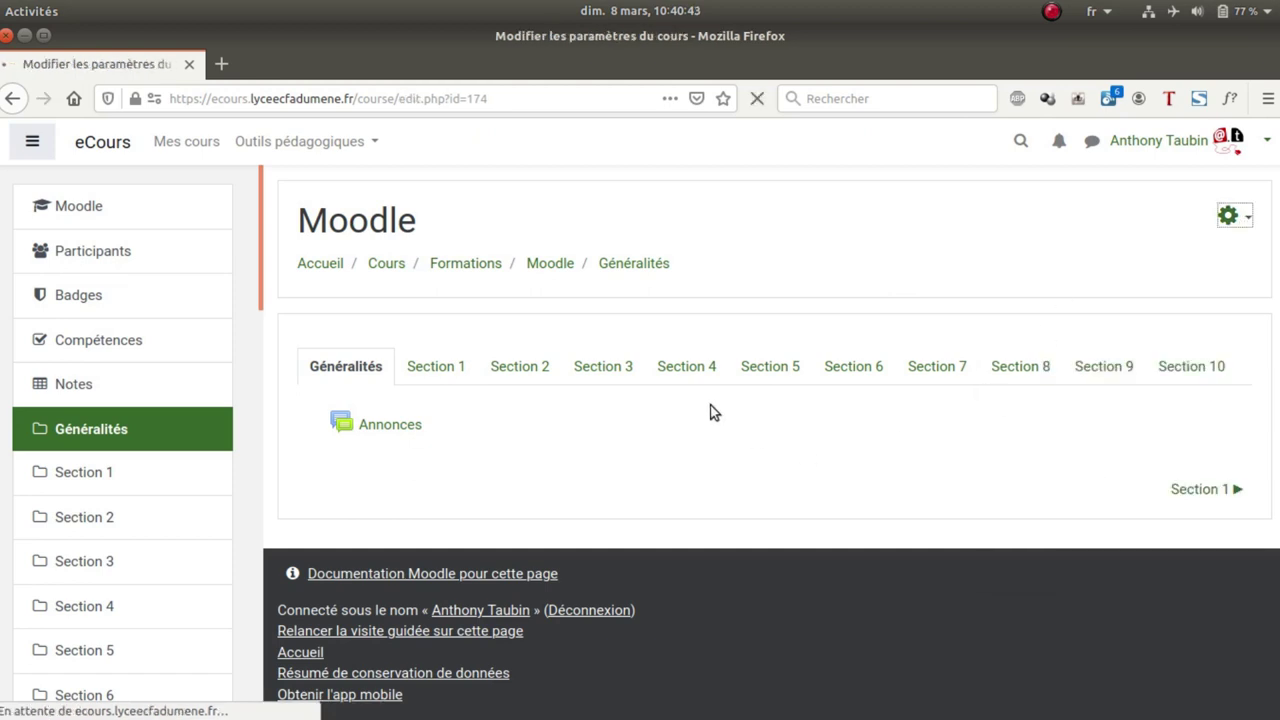
{"action": "scroll", "coordinate": [829, 277], "scroll_direction": "down", "scroll_amount": 3}
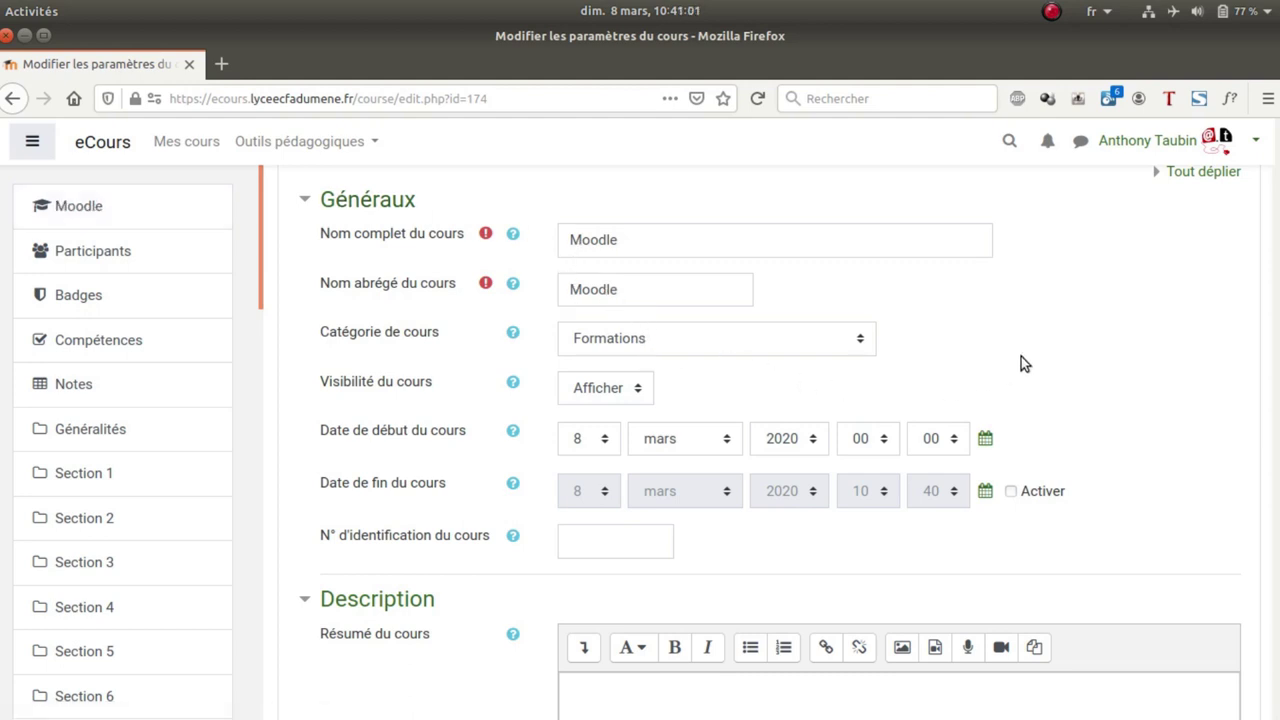
{"action": "left_click", "coordinate": [867, 343]}
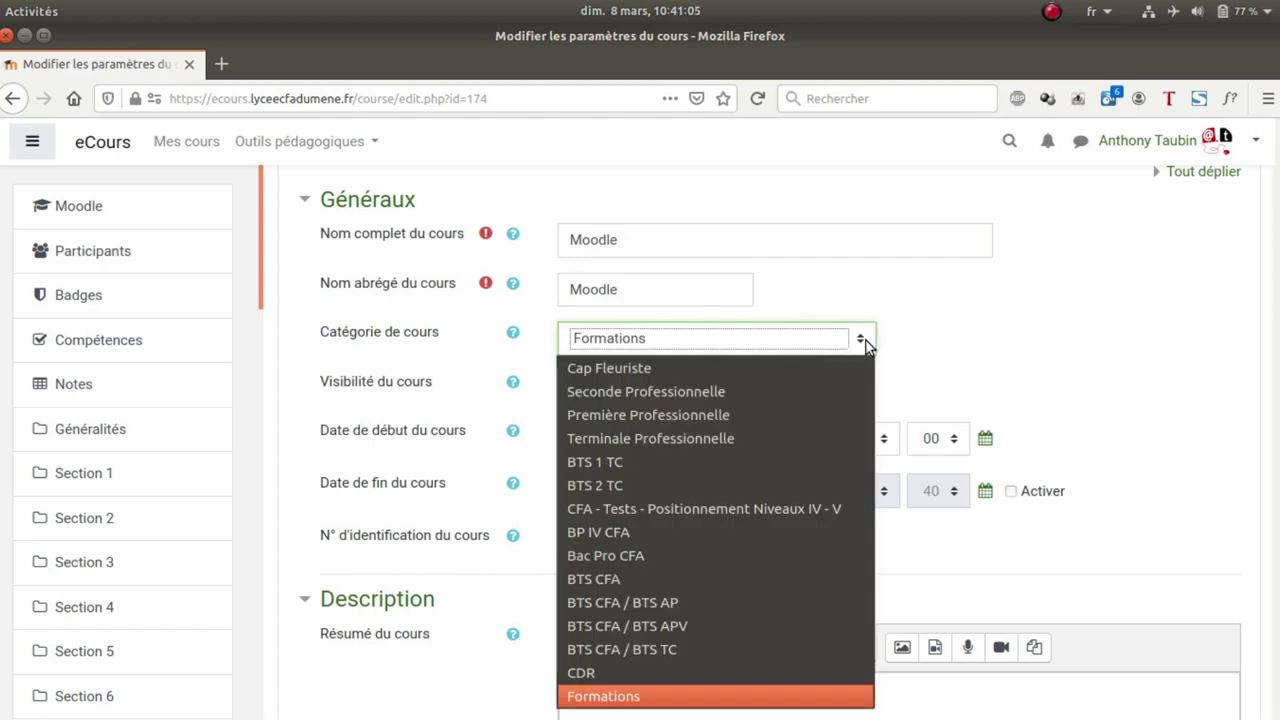
{"action": "left_click", "coordinate": [910, 348]}
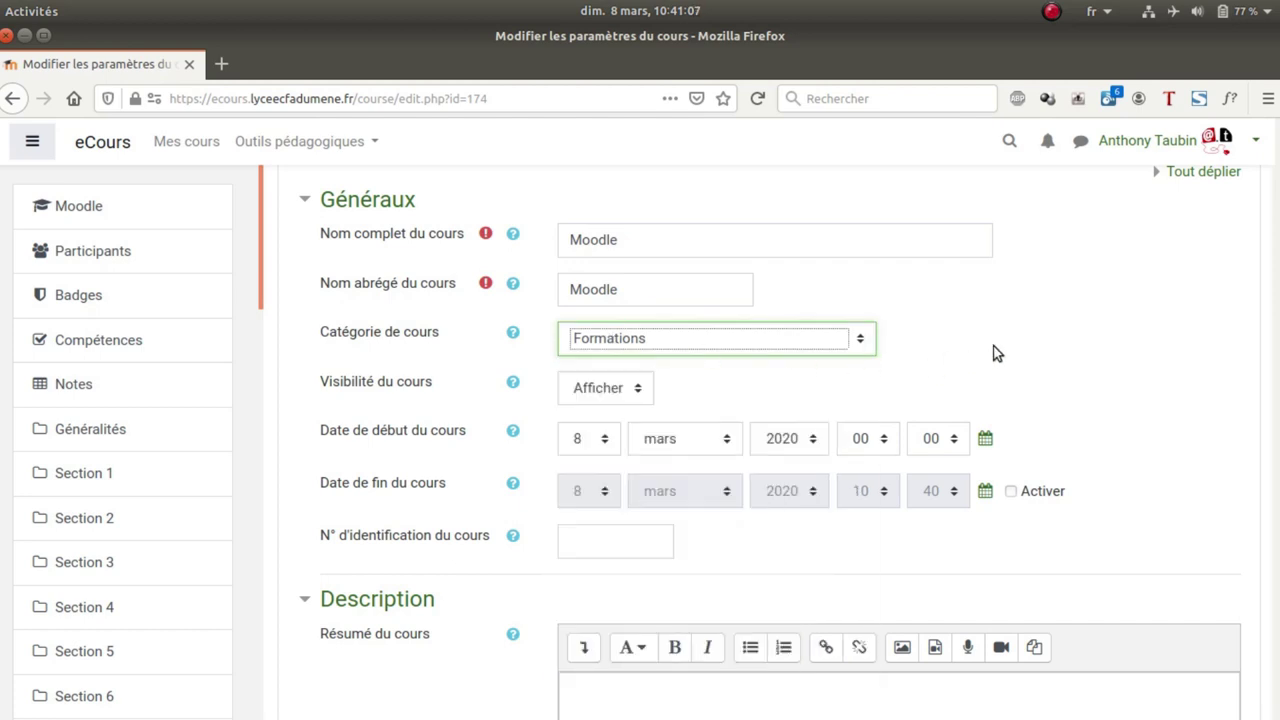
Upload moodle.jpg from the desktop's formations-2020/moodle folder as the course image.
{"action": "scroll", "coordinate": [920, 371], "scroll_direction": "down", "scroll_amount": 1}
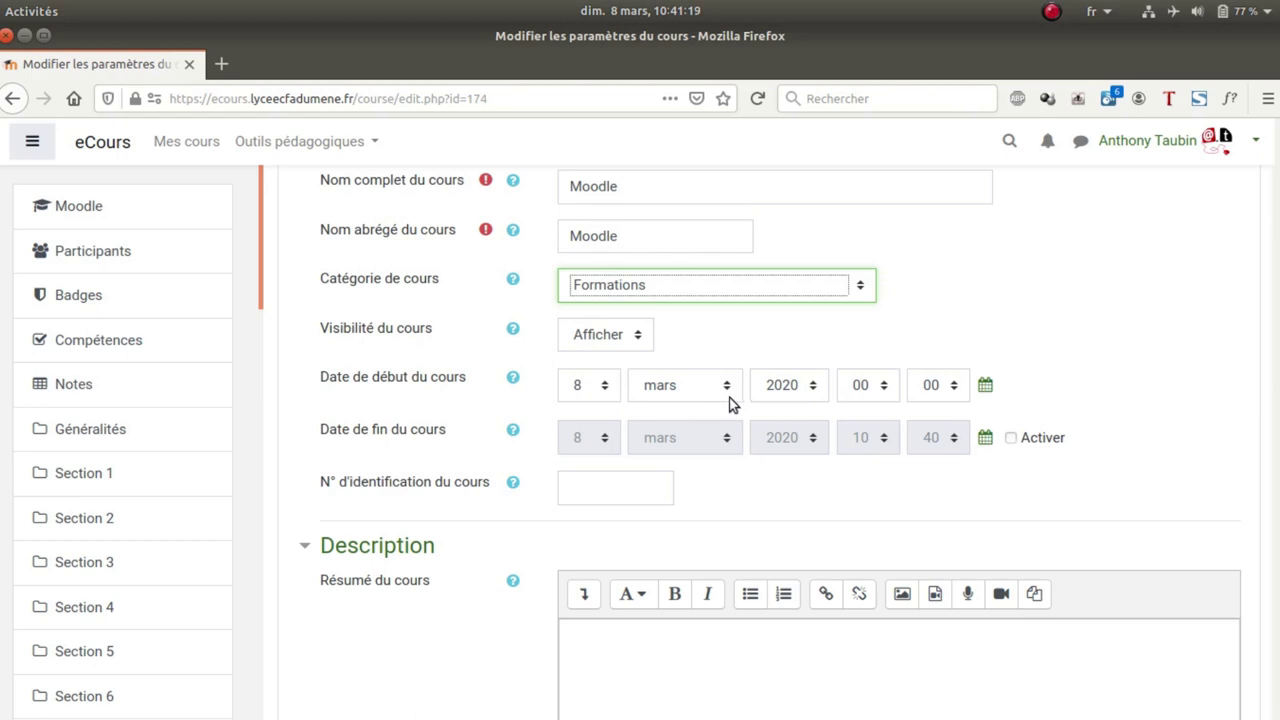
{"action": "scroll", "coordinate": [846, 396], "scroll_direction": "down", "scroll_amount": 1}
{"action": "scroll", "coordinate": [846, 396], "scroll_direction": "down", "scroll_amount": 5}
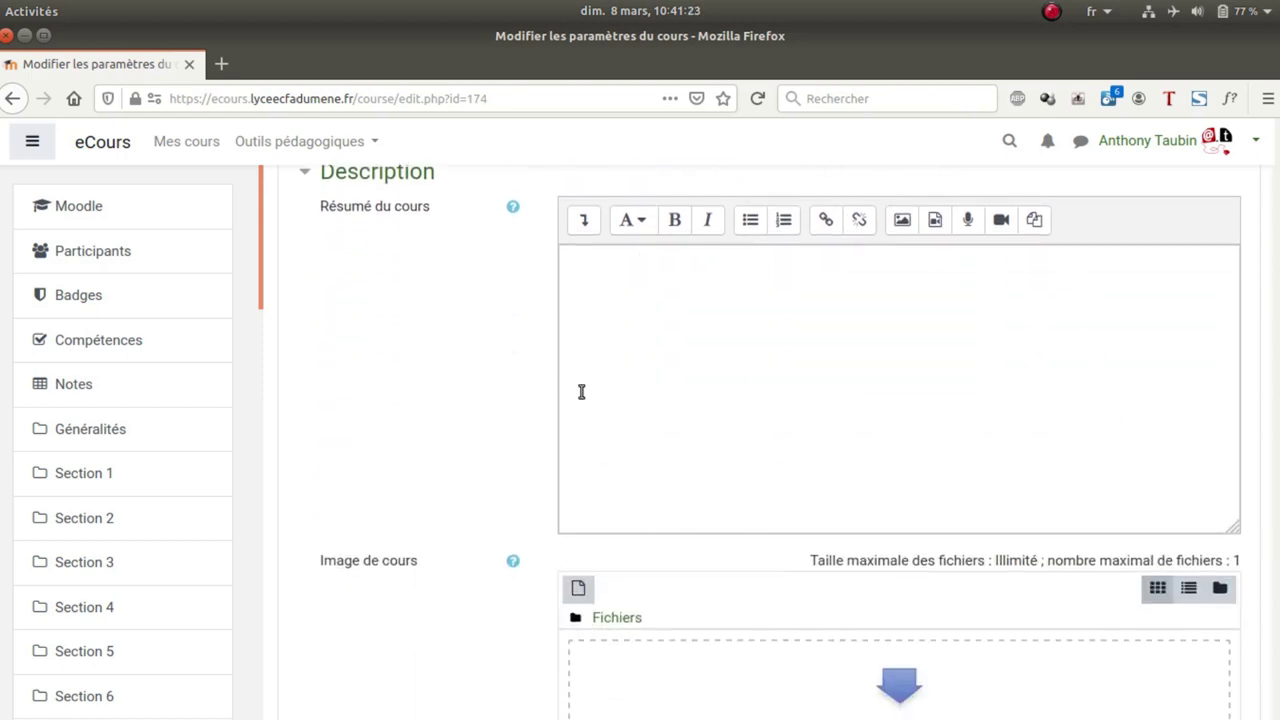
{"action": "scroll", "coordinate": [500, 370], "scroll_direction": "down", "scroll_amount": 3}
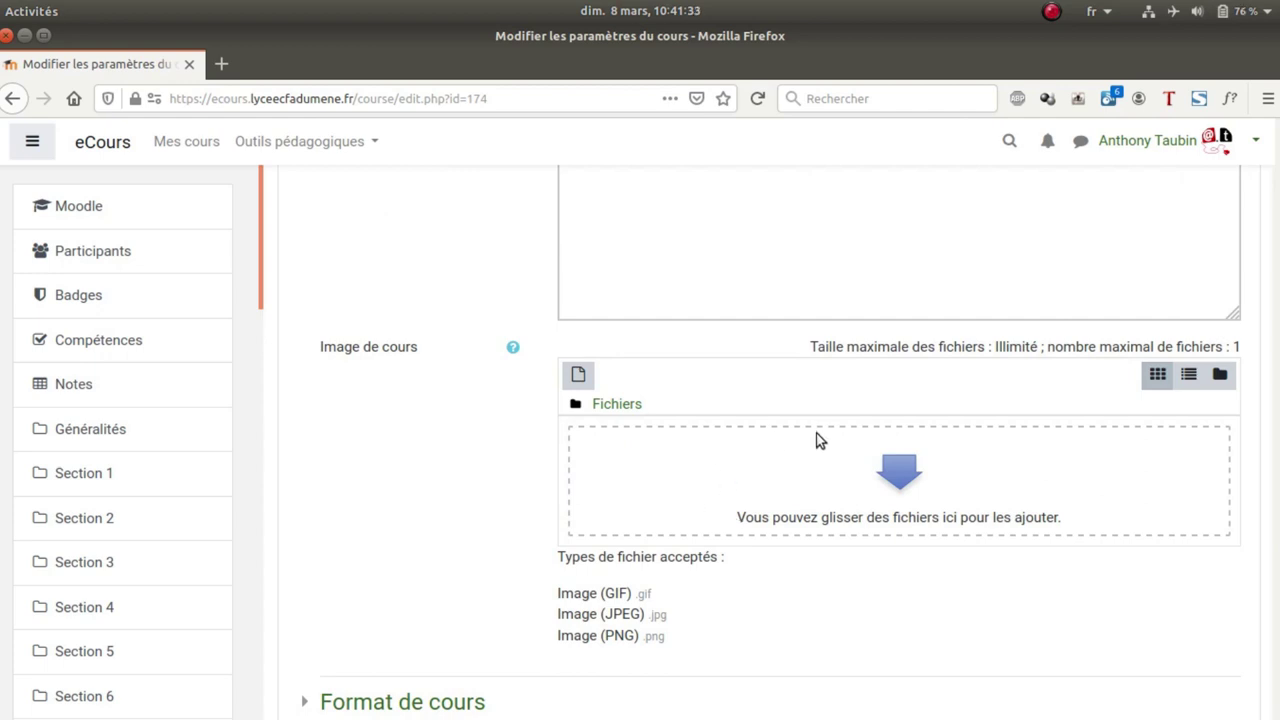
{"action": "left_click", "coordinate": [905, 473]}
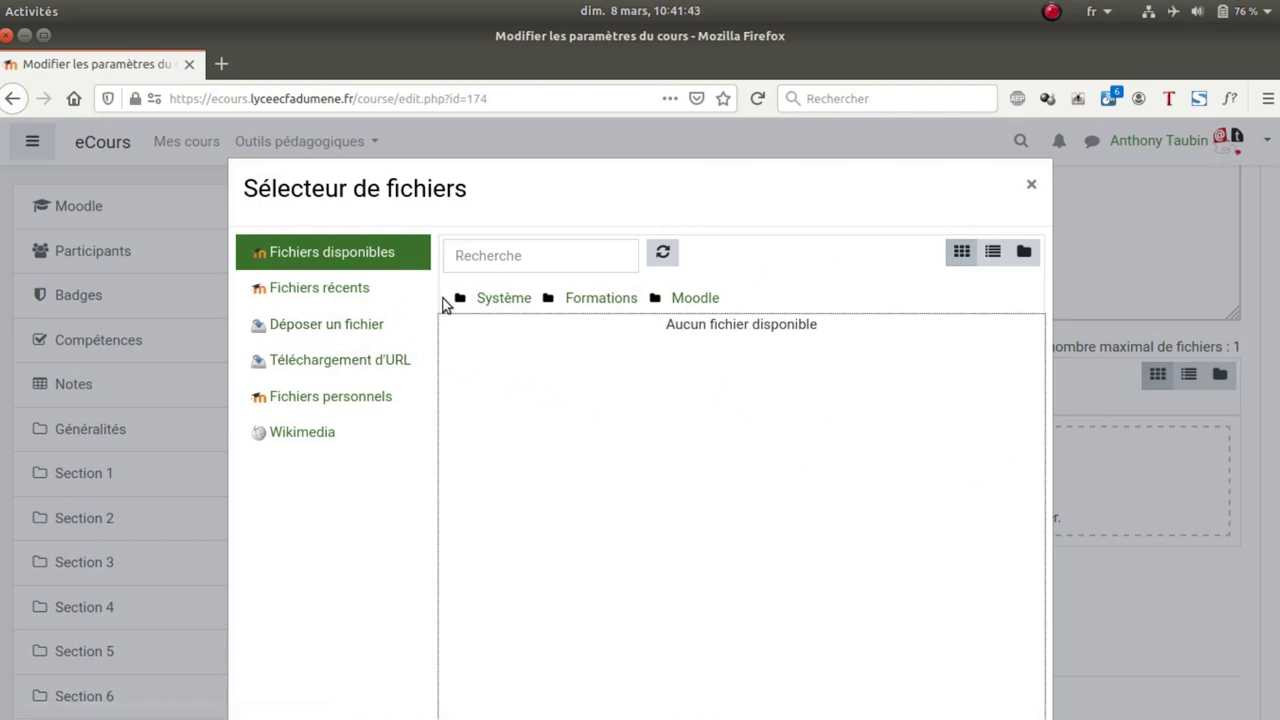
{"action": "left_click", "coordinate": [333, 324]}
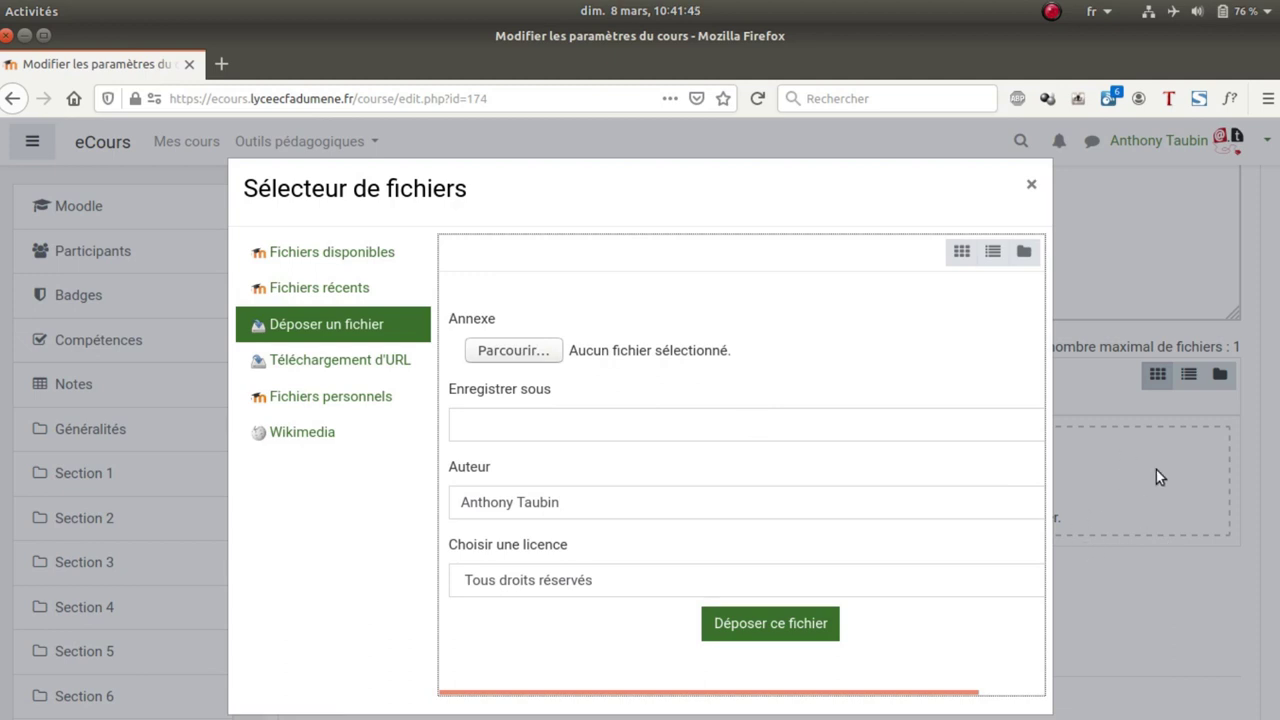
{"action": "left_click", "coordinate": [537, 354]}
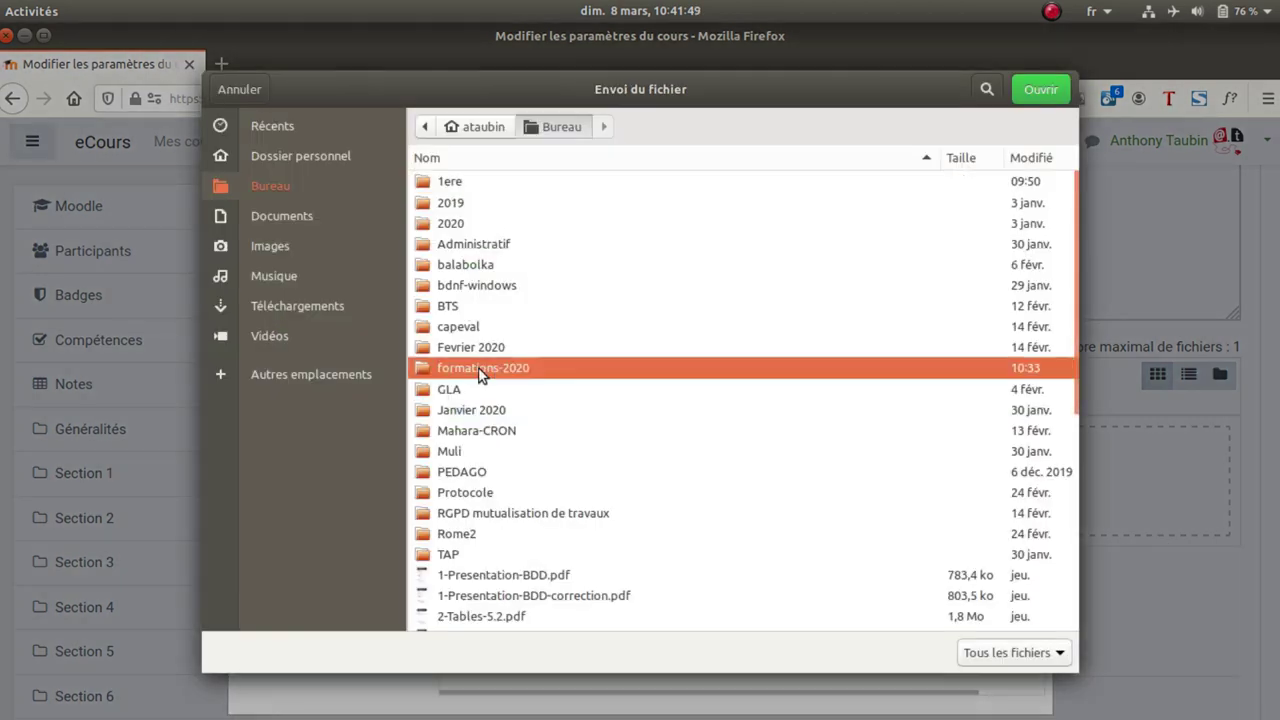
{"action": "double_click", "coordinate": [478, 368]}
{"action": "double_click", "coordinate": [462, 183]}
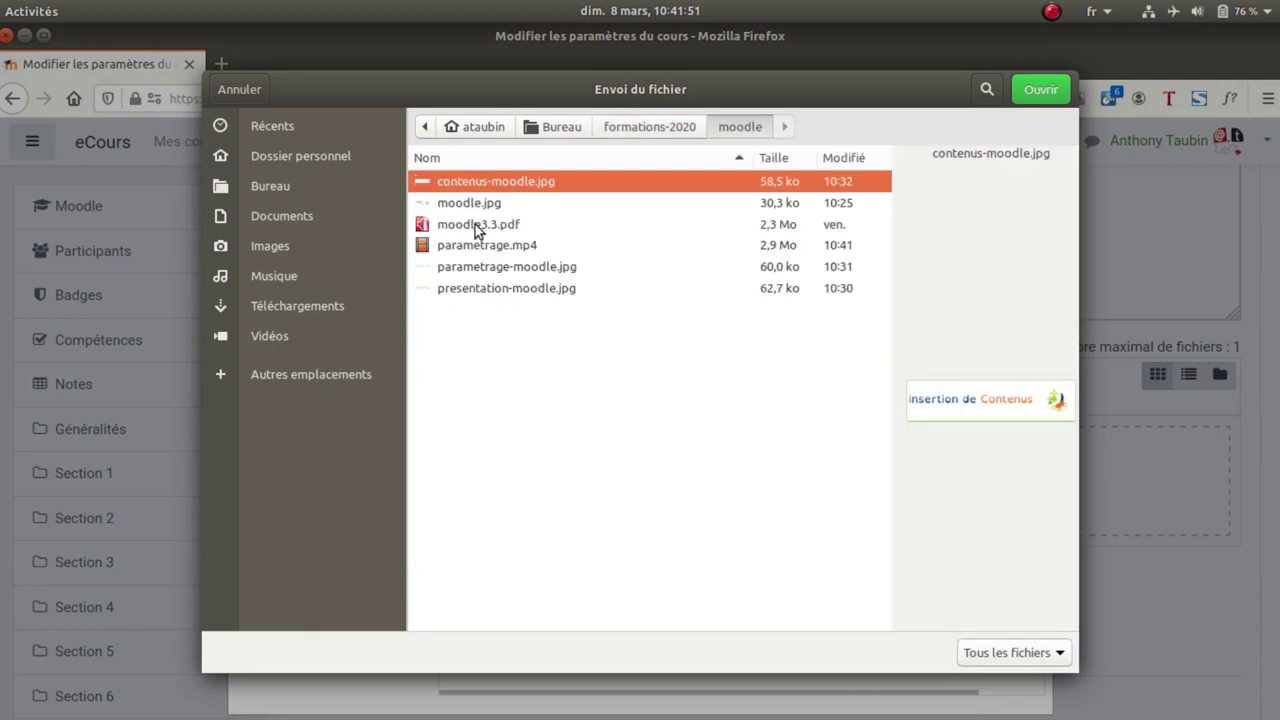
{"action": "left_click", "coordinate": [470, 203]}
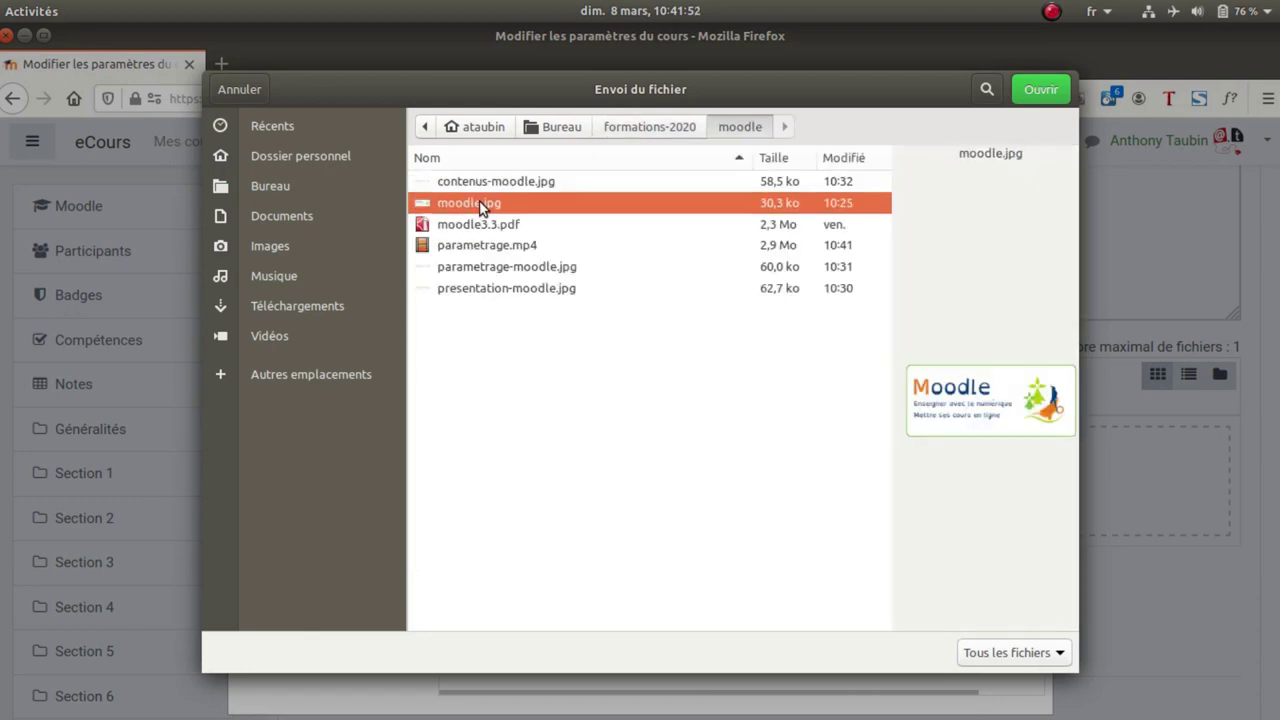
{"action": "left_click", "coordinate": [1045, 88]}
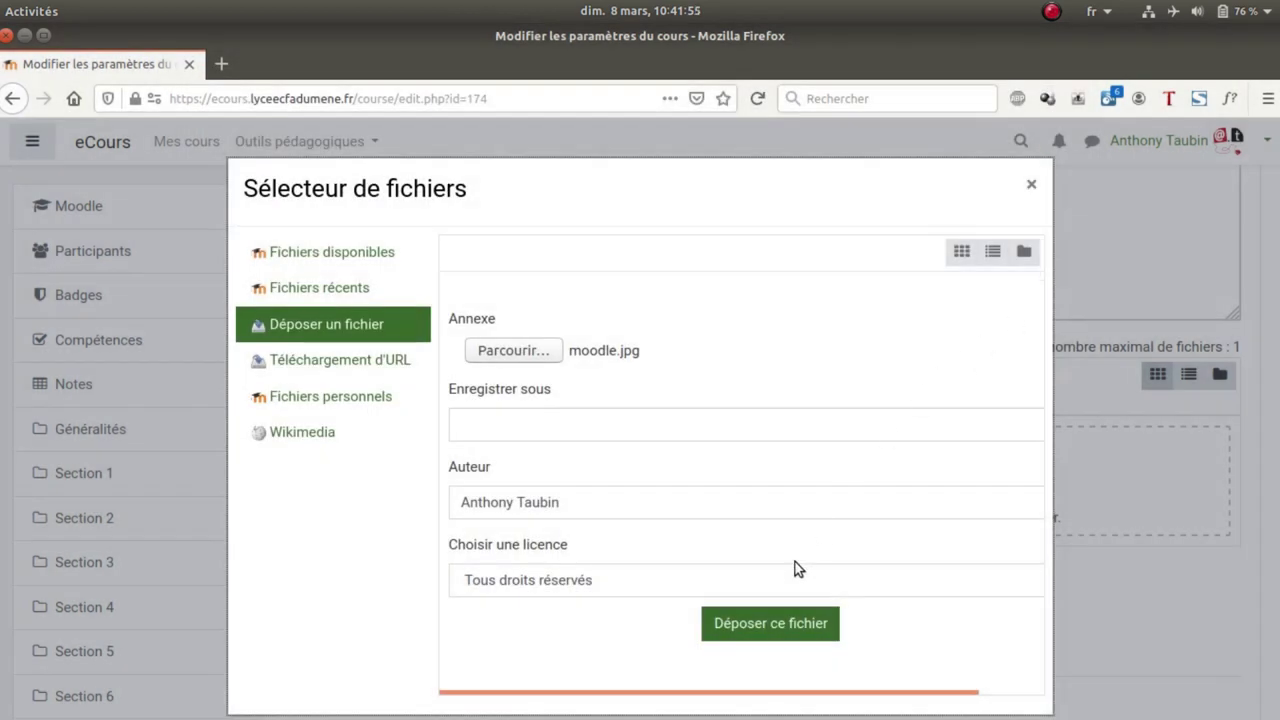
{"action": "left_click", "coordinate": [768, 622]}
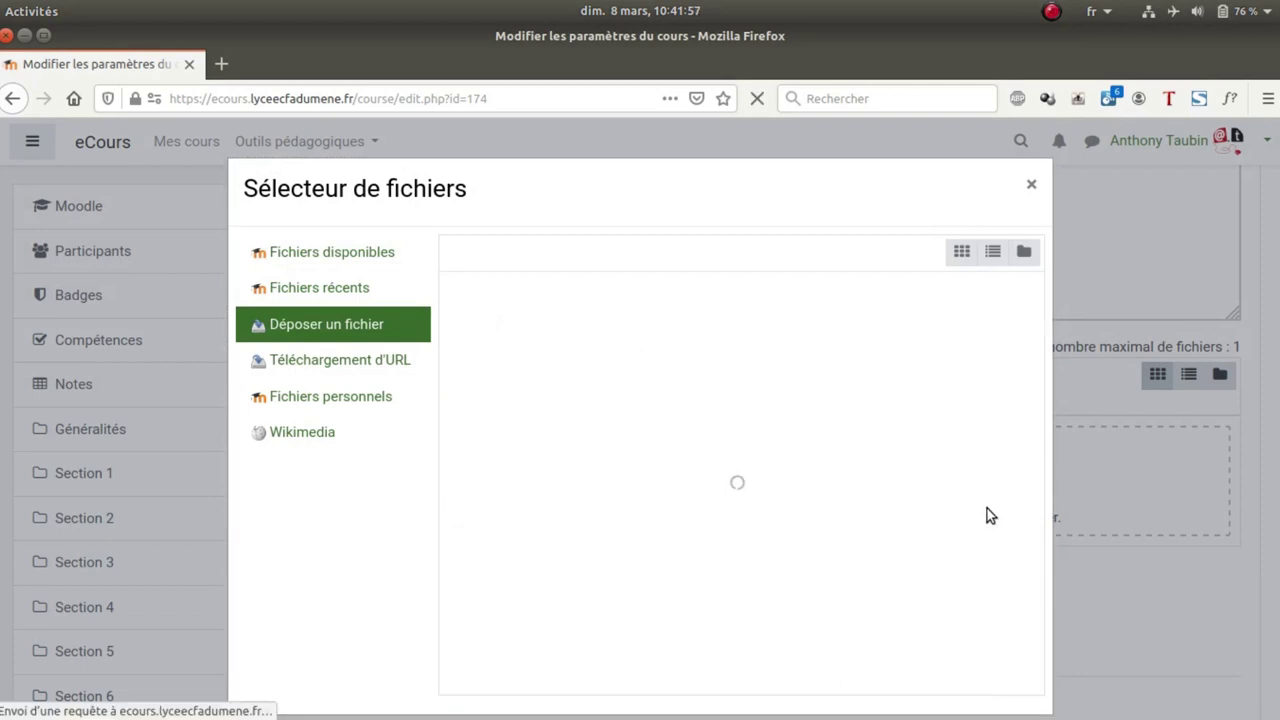
Expand the Format de cours settings and examine the available course formats, keeping Une section par onglet.
{"action": "scroll", "coordinate": [926, 508], "scroll_direction": "down", "scroll_amount": 5}
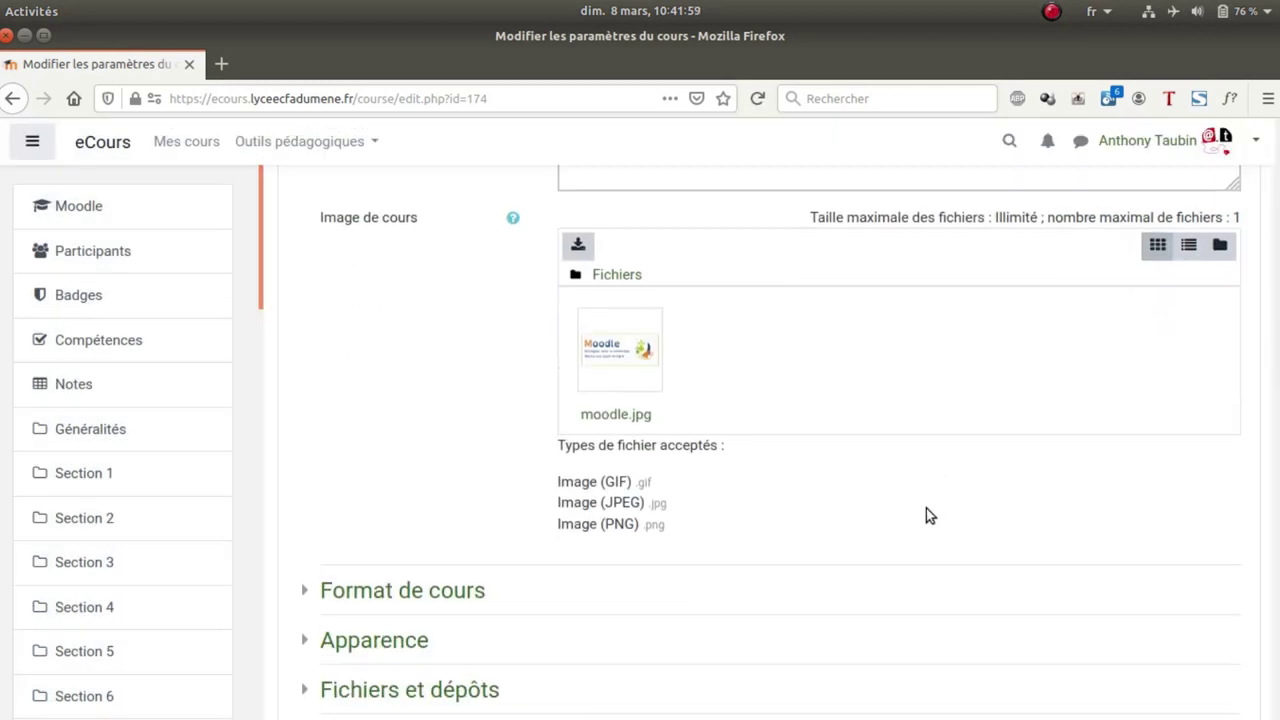
{"action": "left_click", "coordinate": [322, 242]}
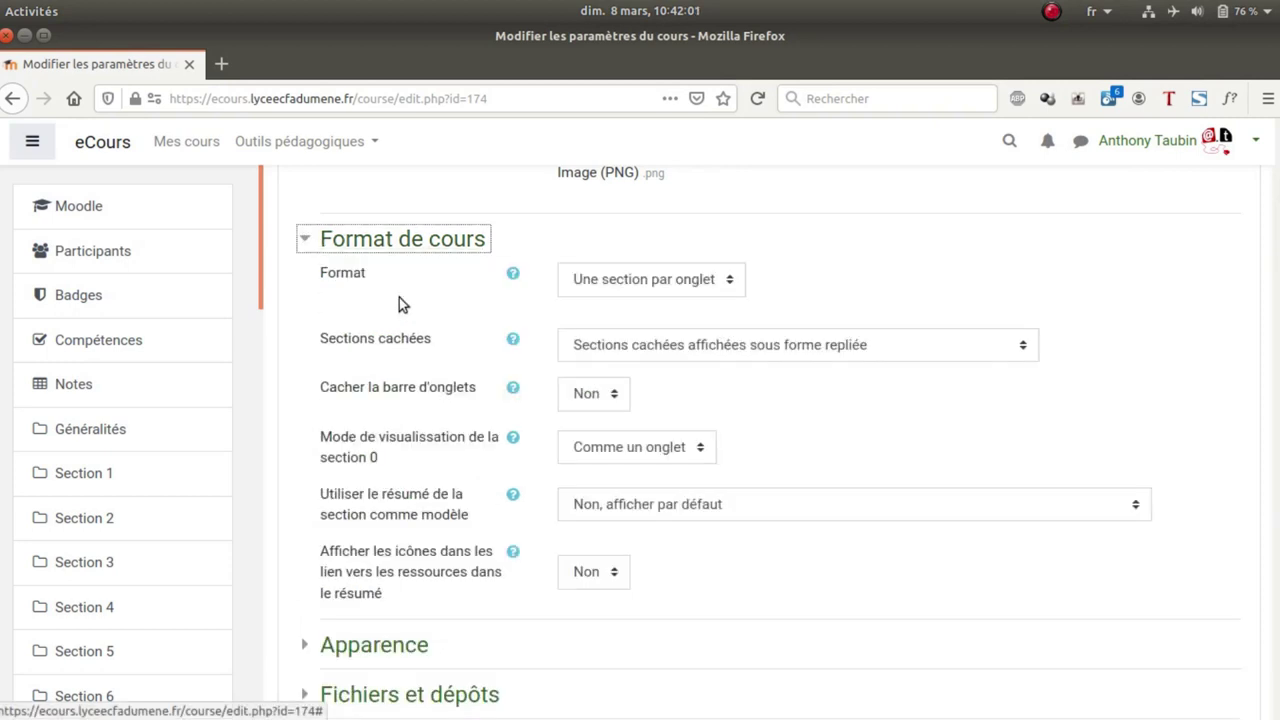
{"action": "left_click", "coordinate": [731, 283]}
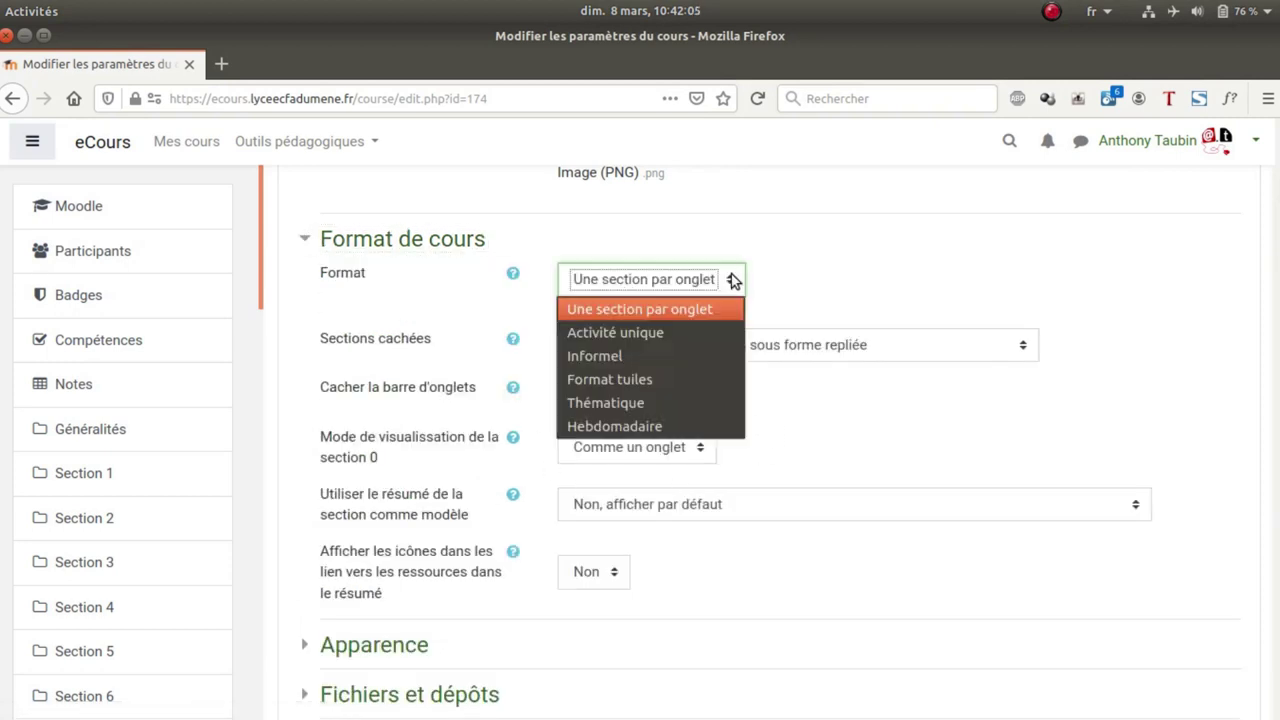
{"action": "left_click", "coordinate": [731, 283]}
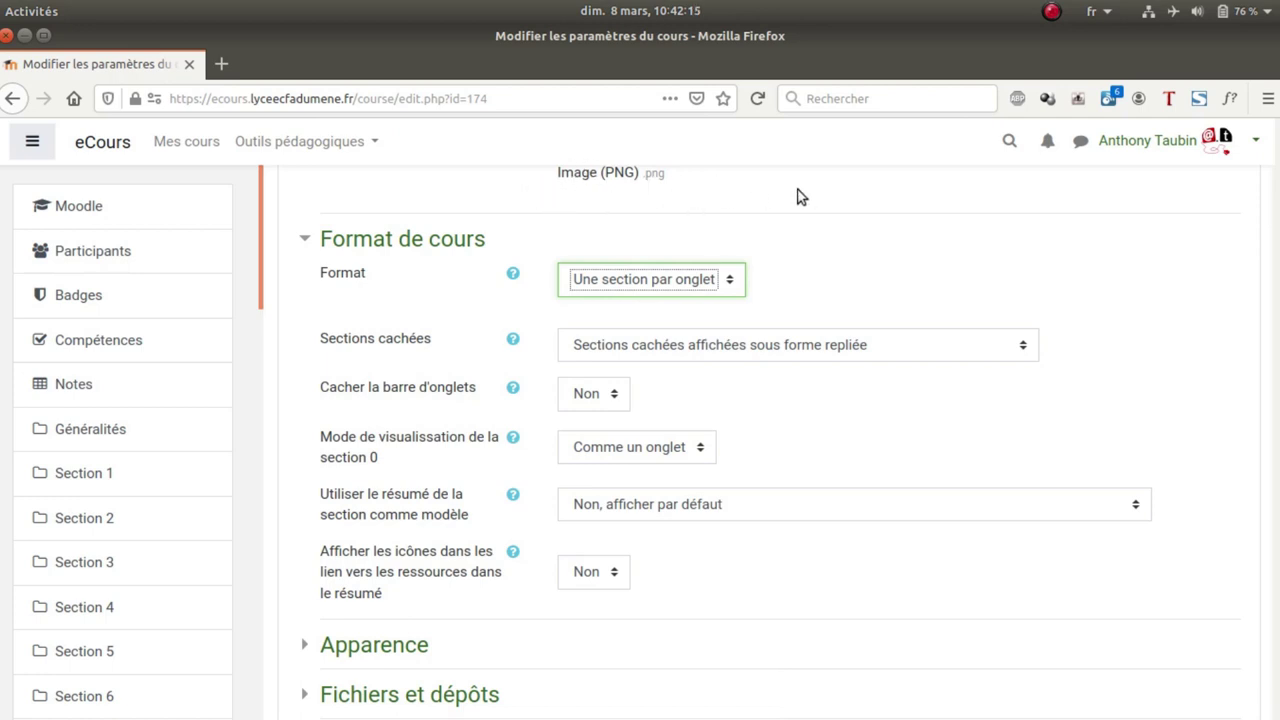
{"action": "left_click", "coordinate": [728, 283]}
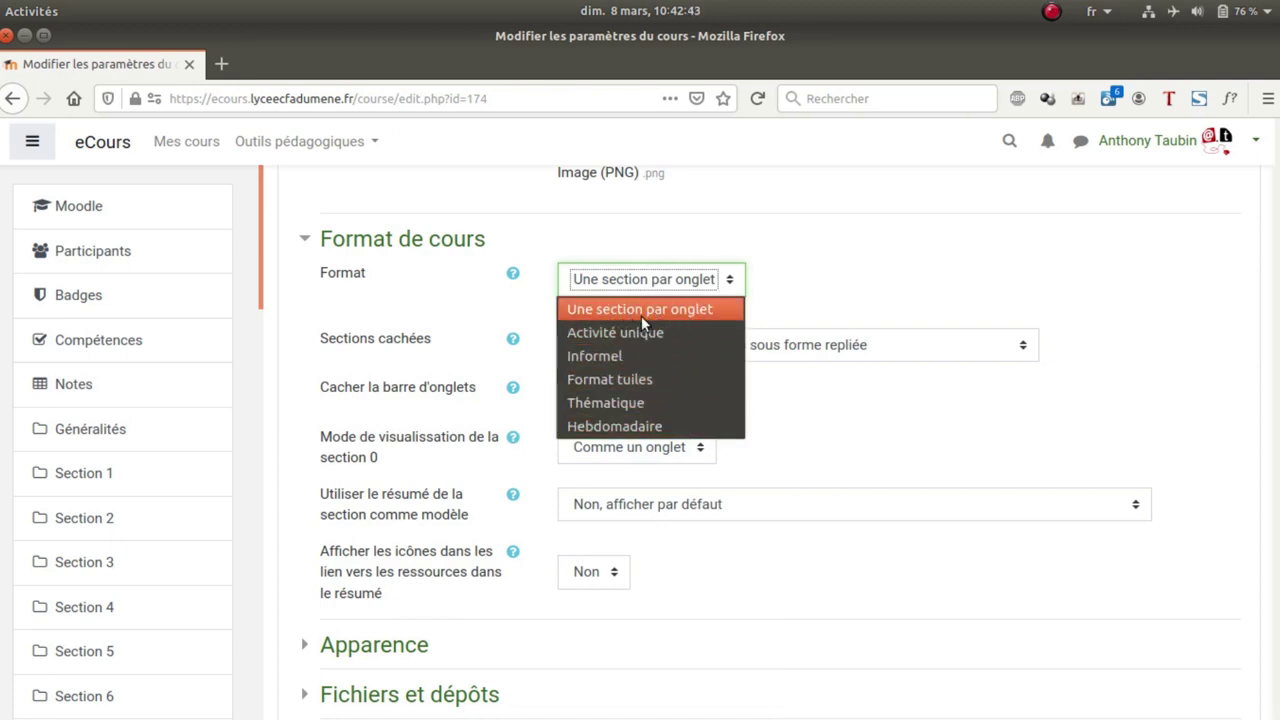
{"action": "left_click", "coordinate": [791, 303]}
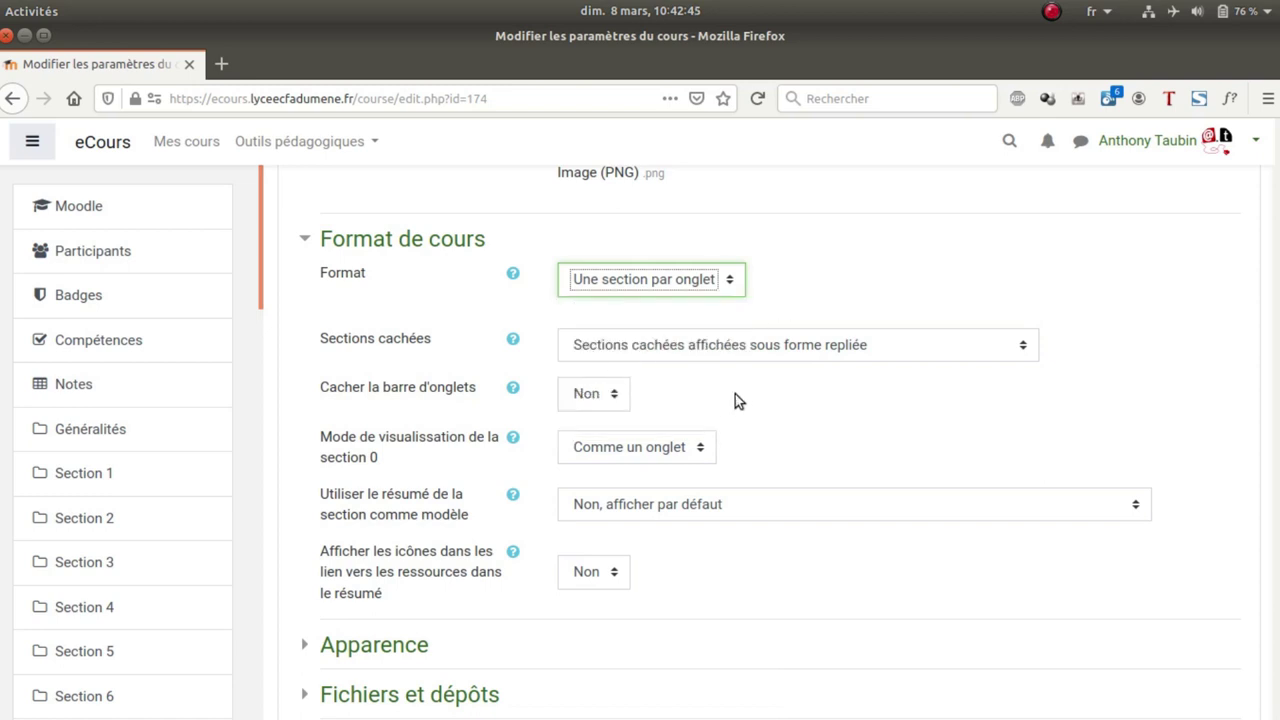
Review the remaining course format options and expand the Apparence settings.
{"action": "scroll", "coordinate": [855, 415], "scroll_direction": "down", "scroll_amount": 1}
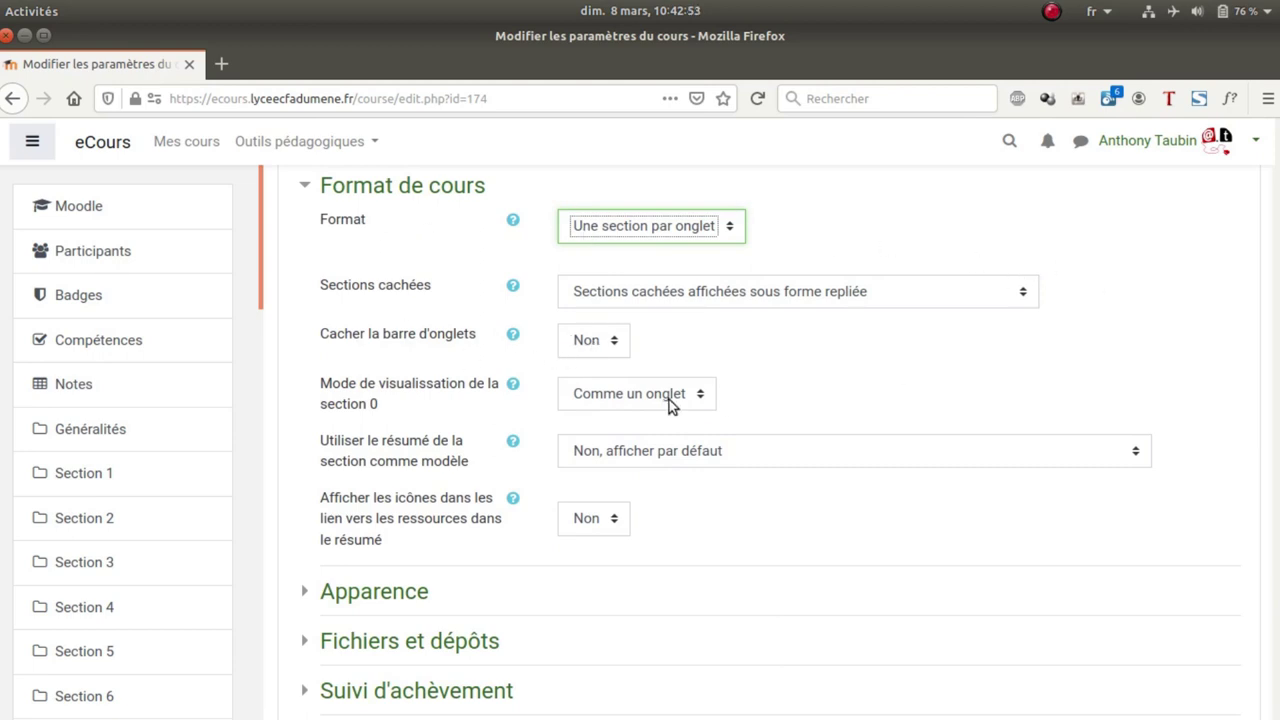
{"action": "scroll", "coordinate": [797, 462], "scroll_direction": "down", "scroll_amount": 3}
{"action": "scroll", "coordinate": [790, 440], "scroll_direction": "down", "scroll_amount": 2}
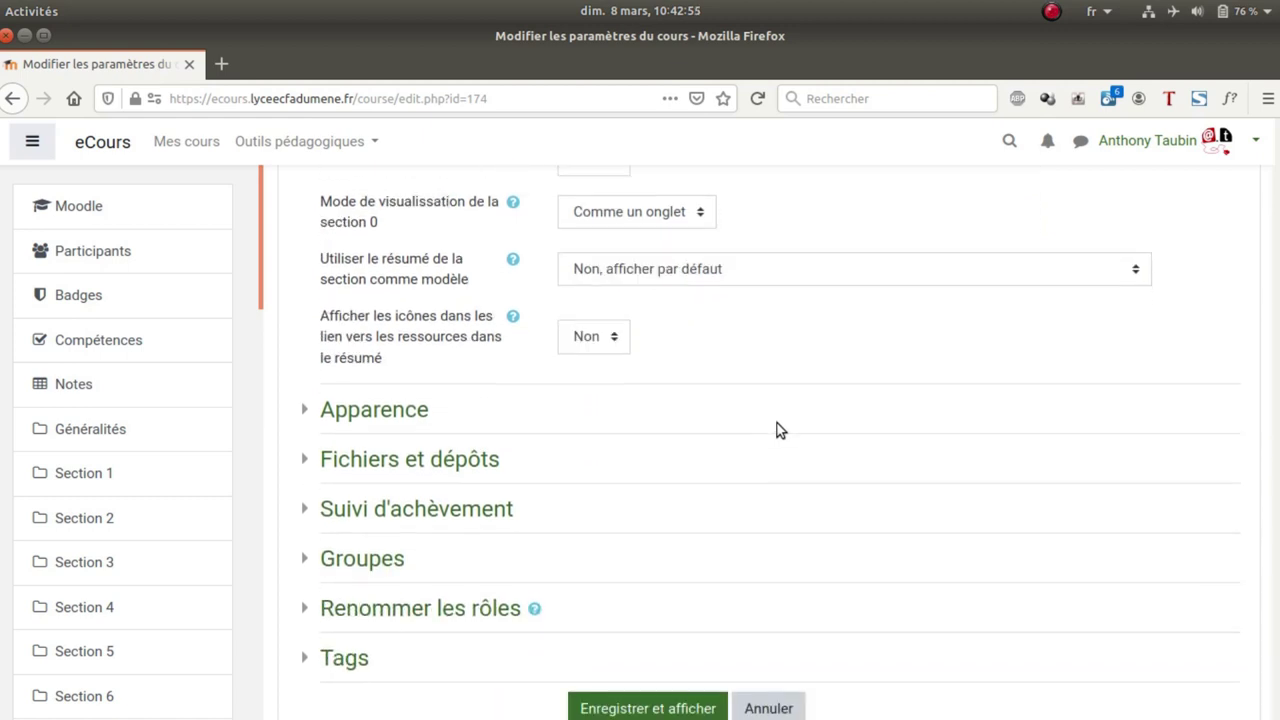
{"action": "left_click", "coordinate": [374, 323]}
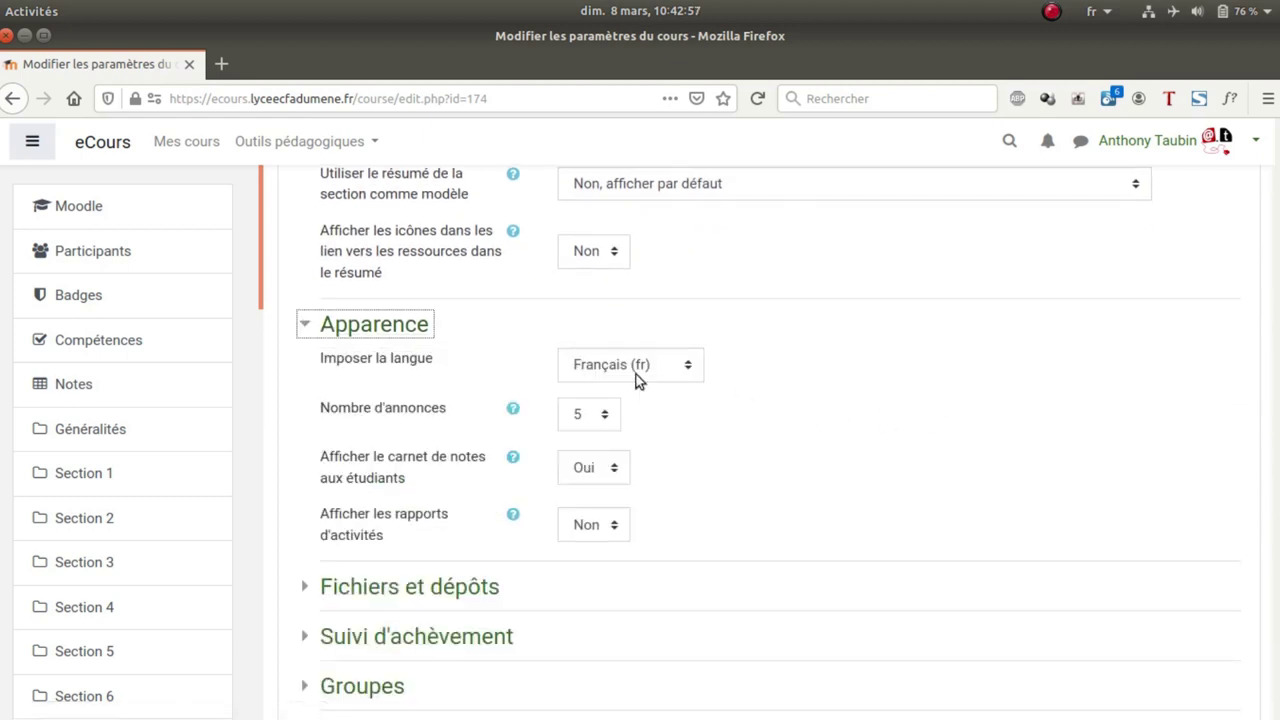
Set the maximum size of uploaded files to 10Mo in the Fichiers et dépôts settings.
{"action": "scroll", "coordinate": [797, 420], "scroll_direction": "down", "scroll_amount": 3}
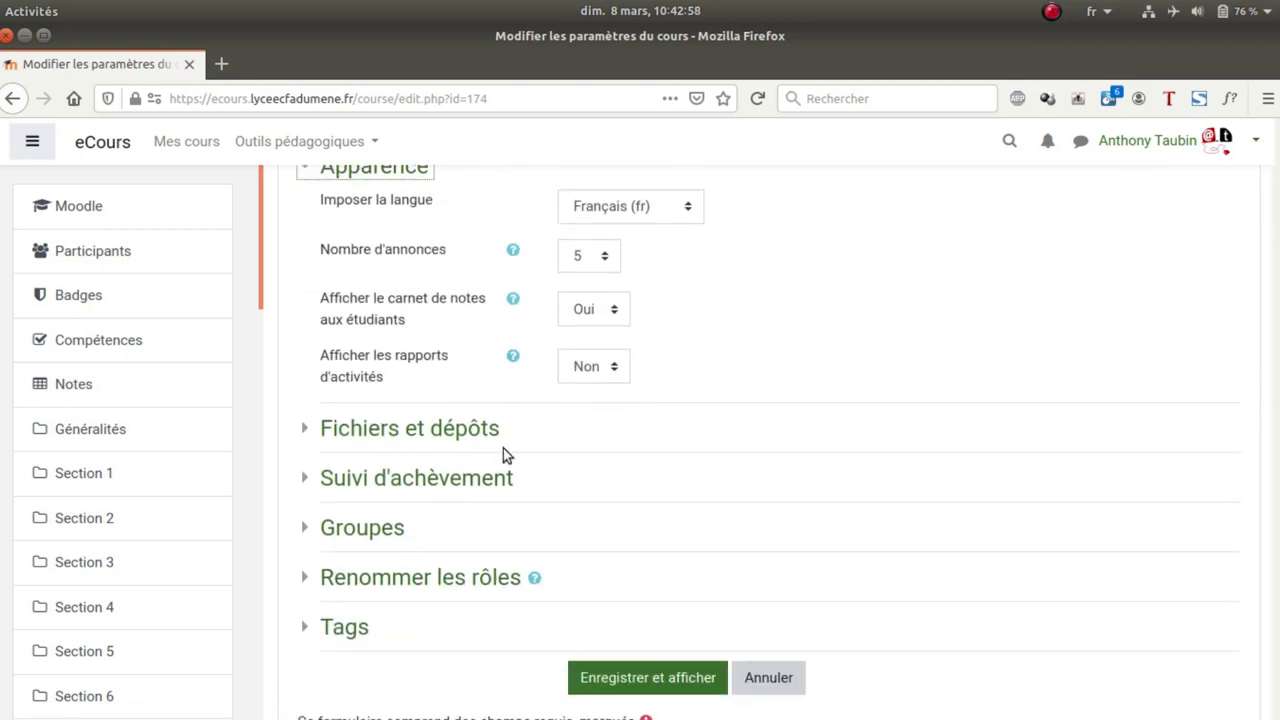
{"action": "left_click", "coordinate": [366, 430]}
{"action": "scroll", "coordinate": [932, 440], "scroll_direction": "down", "scroll_amount": 1}
{"action": "scroll", "coordinate": [932, 437], "scroll_direction": "down", "scroll_amount": 1}
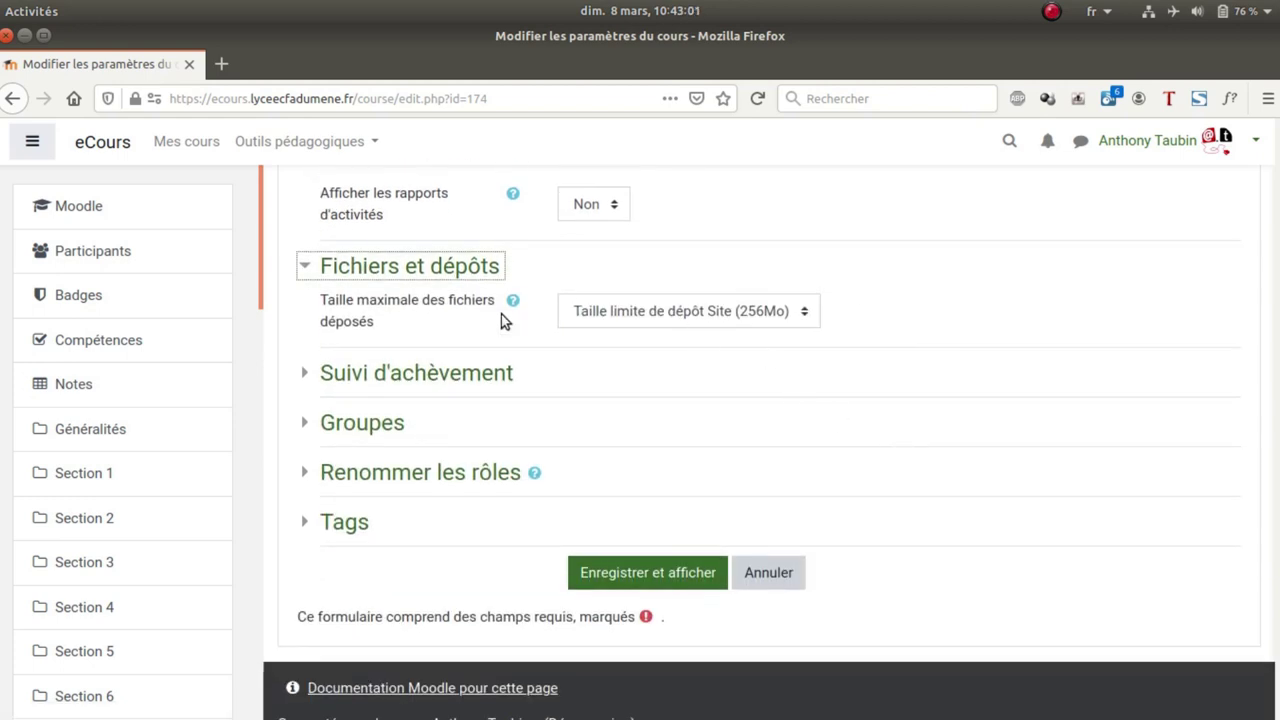
{"action": "left_click", "coordinate": [805, 317]}
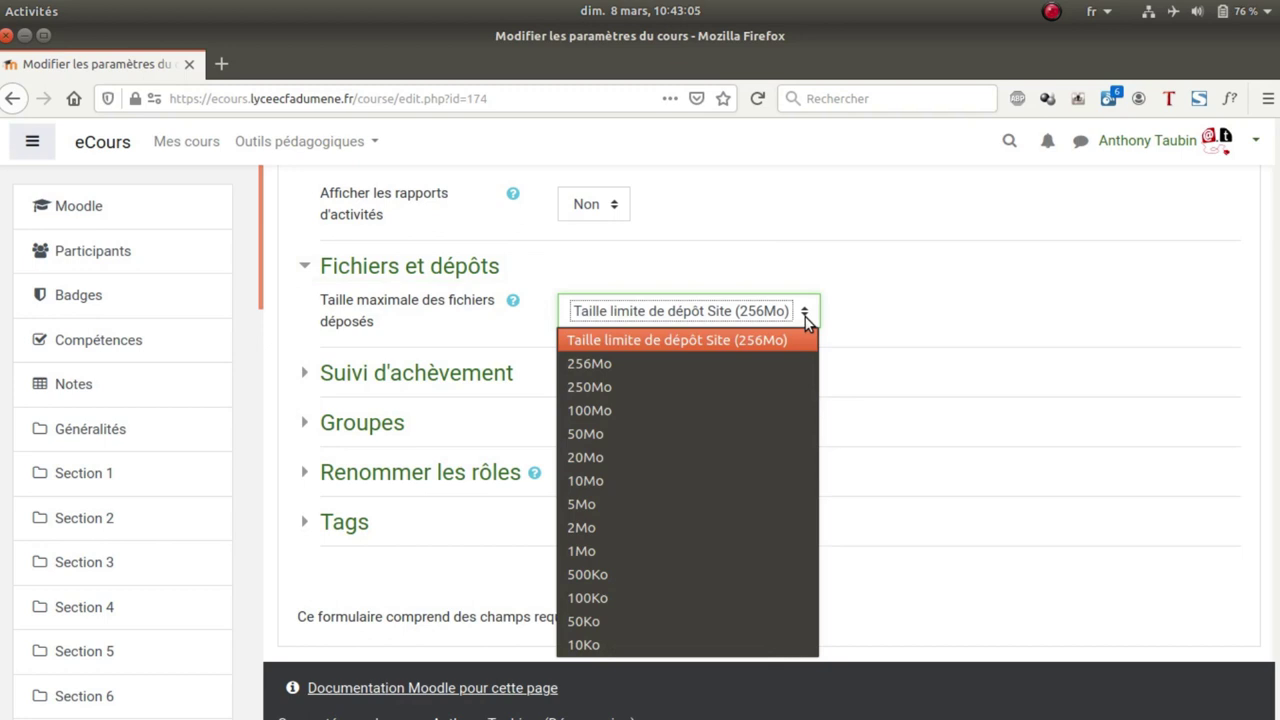
{"action": "left_click", "coordinate": [691, 481]}
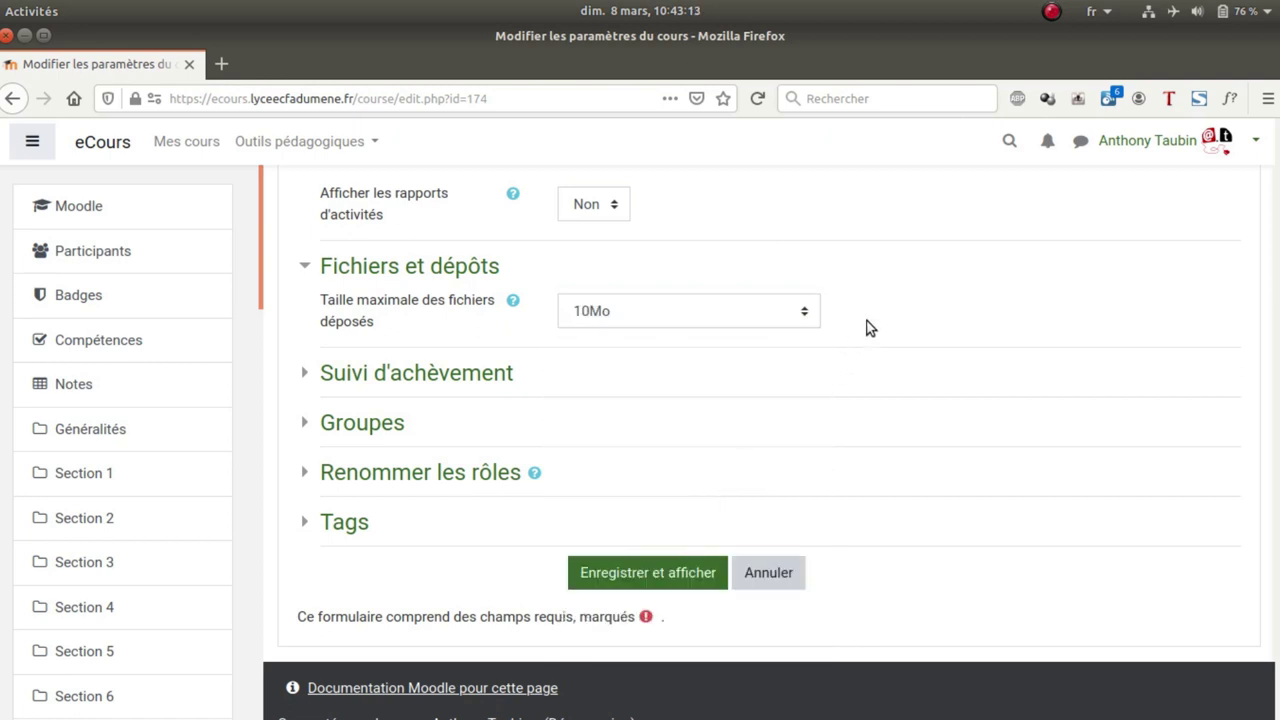
Expand and review the Suivi d'achèvement and Groupes settings.
{"action": "left_click", "coordinate": [330, 372]}
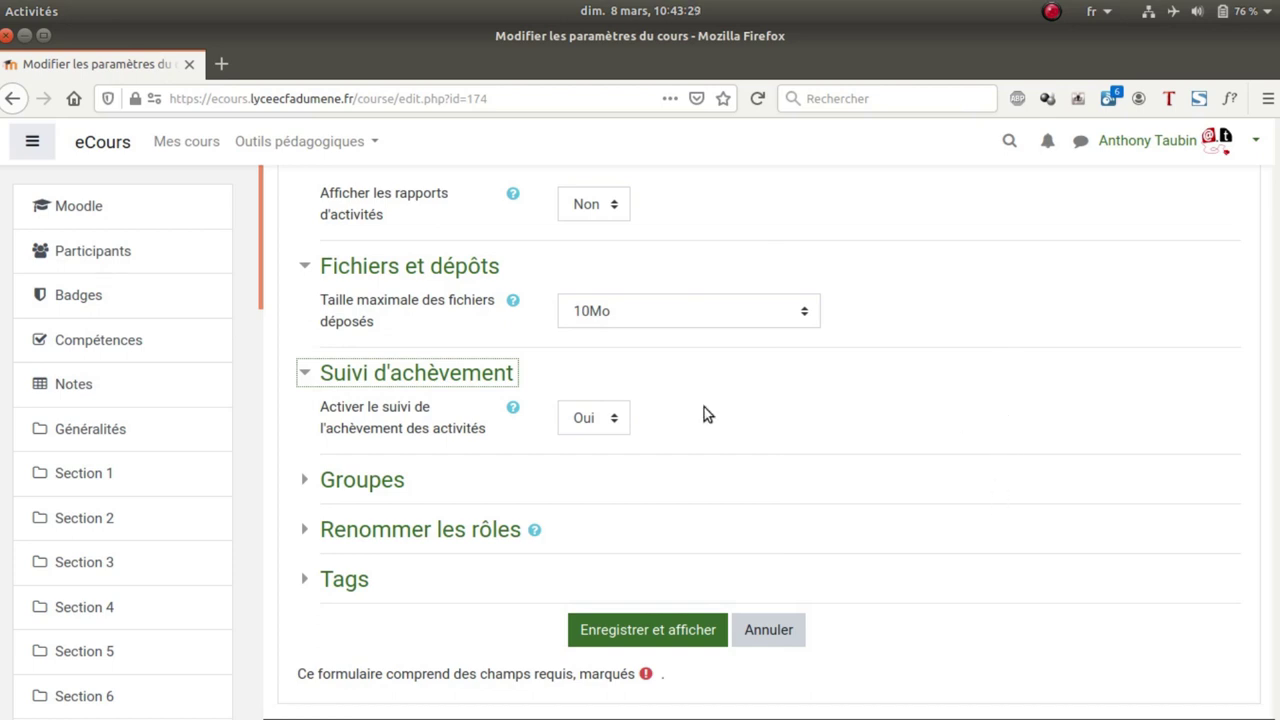
{"action": "left_click", "coordinate": [362, 480]}
{"action": "scroll", "coordinate": [815, 495], "scroll_direction": "down", "scroll_amount": 1}
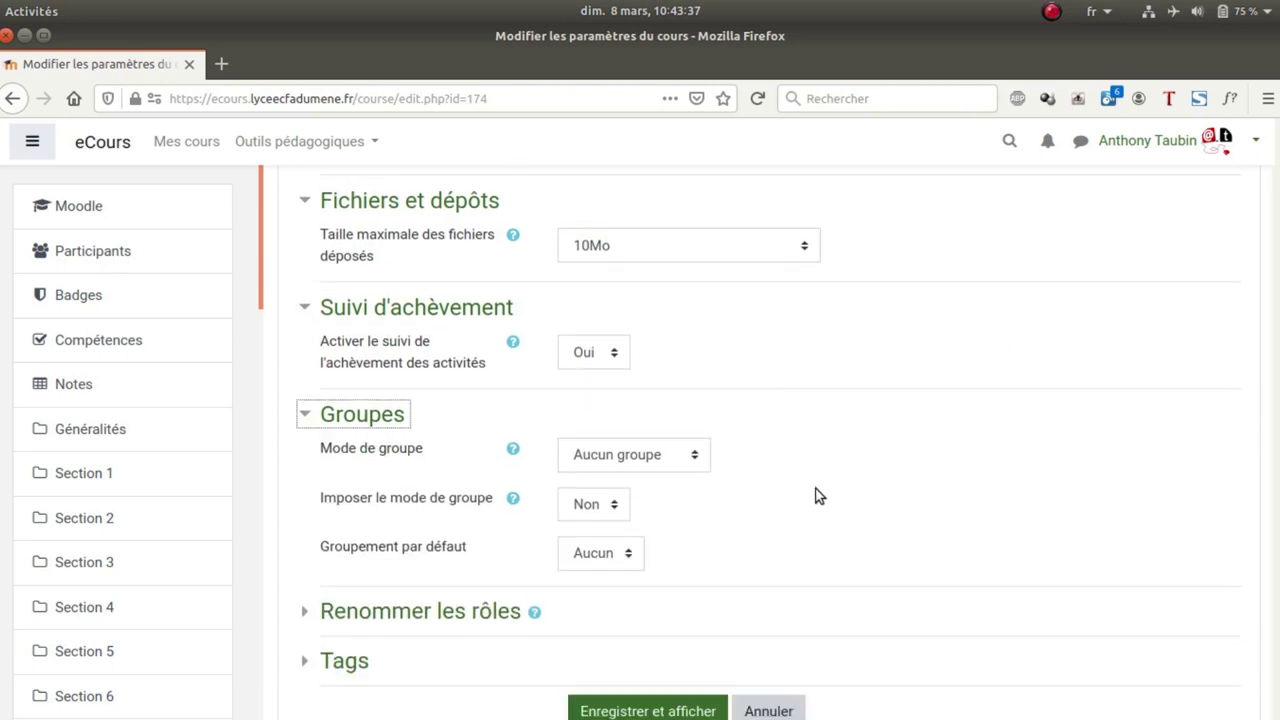
{"action": "scroll", "coordinate": [815, 495], "scroll_direction": "down", "scroll_amount": 1}
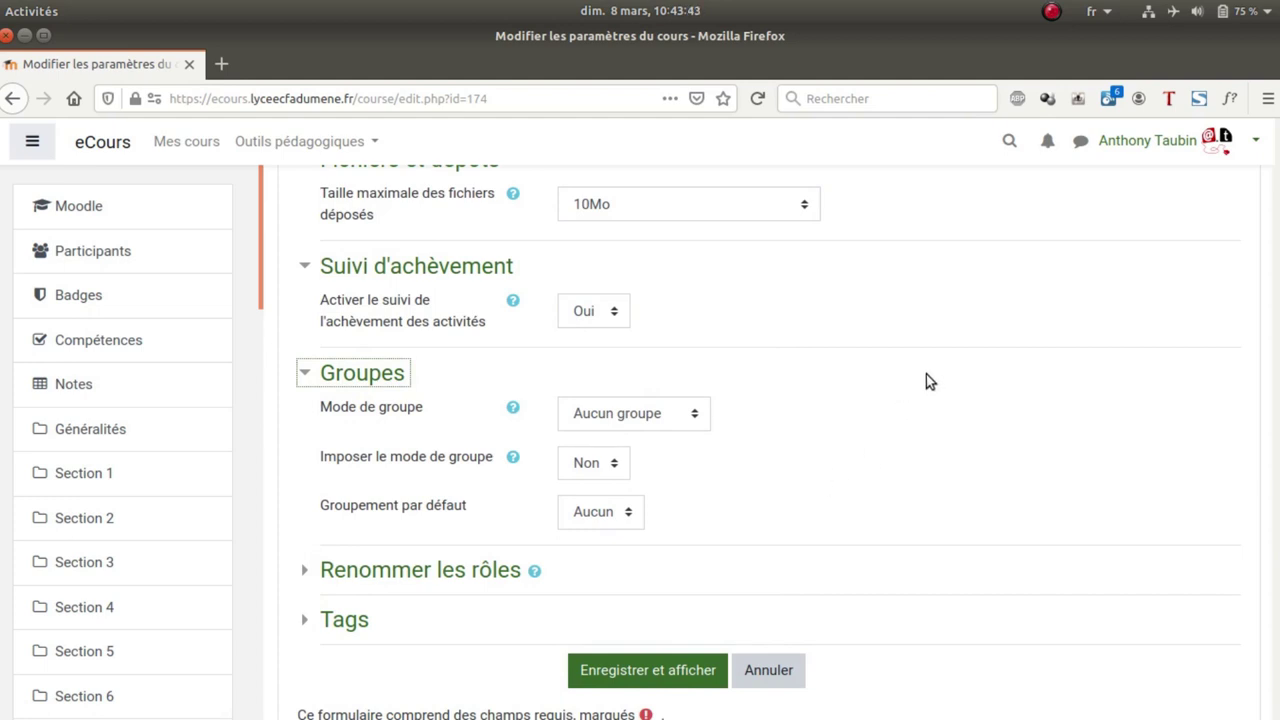
Rename the Étudiant role as Stagiaire, then save the course settings and display the course.
{"action": "scroll", "coordinate": [688, 404], "scroll_direction": "down", "scroll_amount": 3}
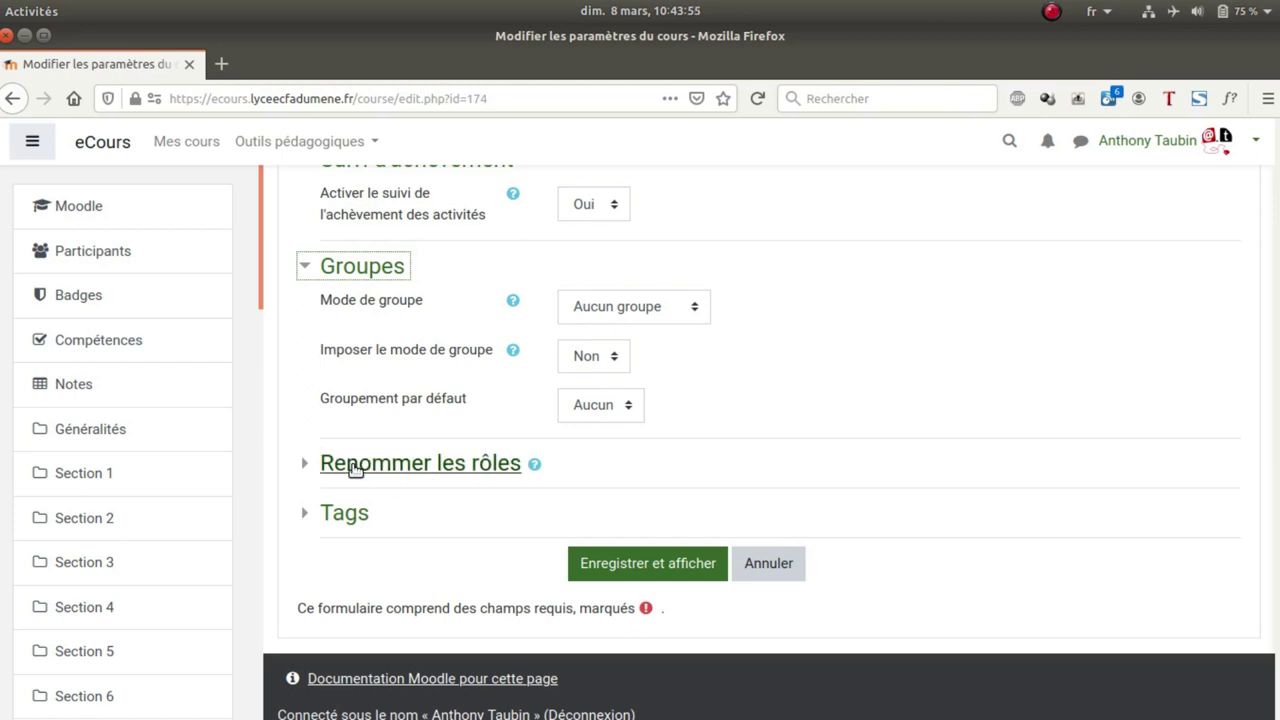
{"action": "left_click", "coordinate": [400, 465]}
{"action": "scroll", "coordinate": [1010, 402], "scroll_direction": "down", "scroll_amount": 1}
{"action": "scroll", "coordinate": [1008, 401], "scroll_direction": "down", "scroll_amount": 3}
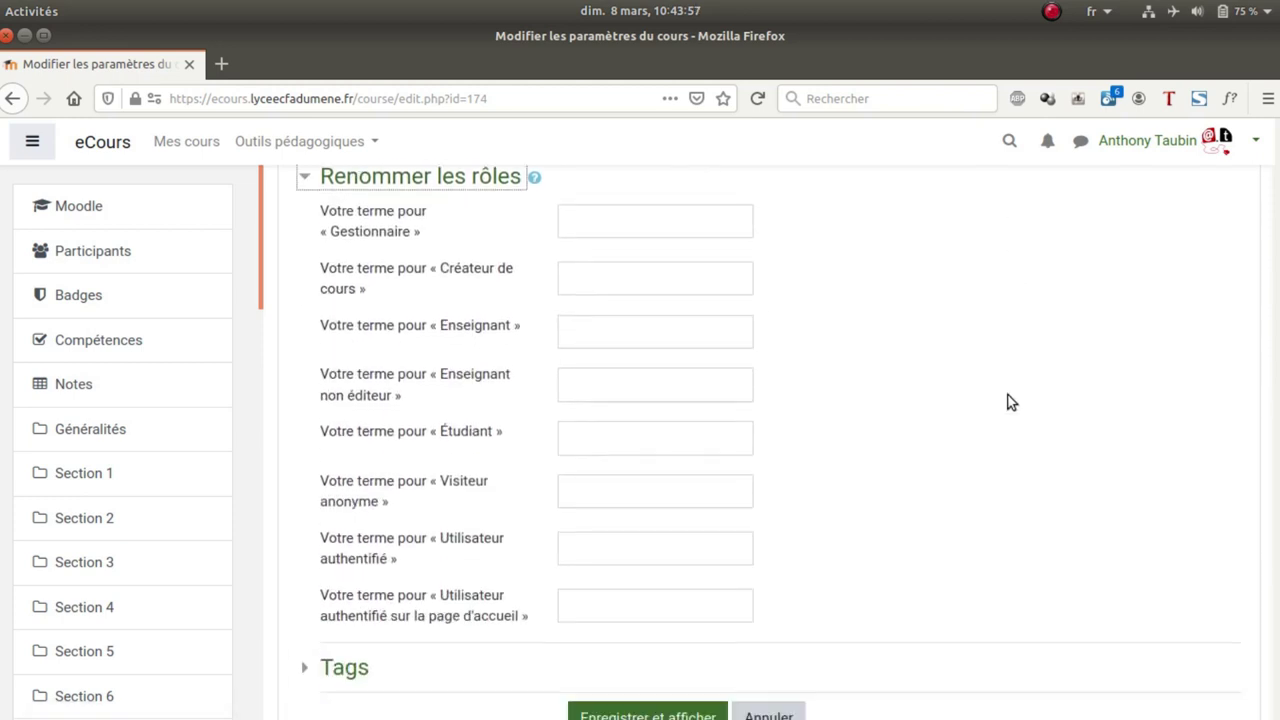
{"action": "left_click", "coordinate": [586, 409]}
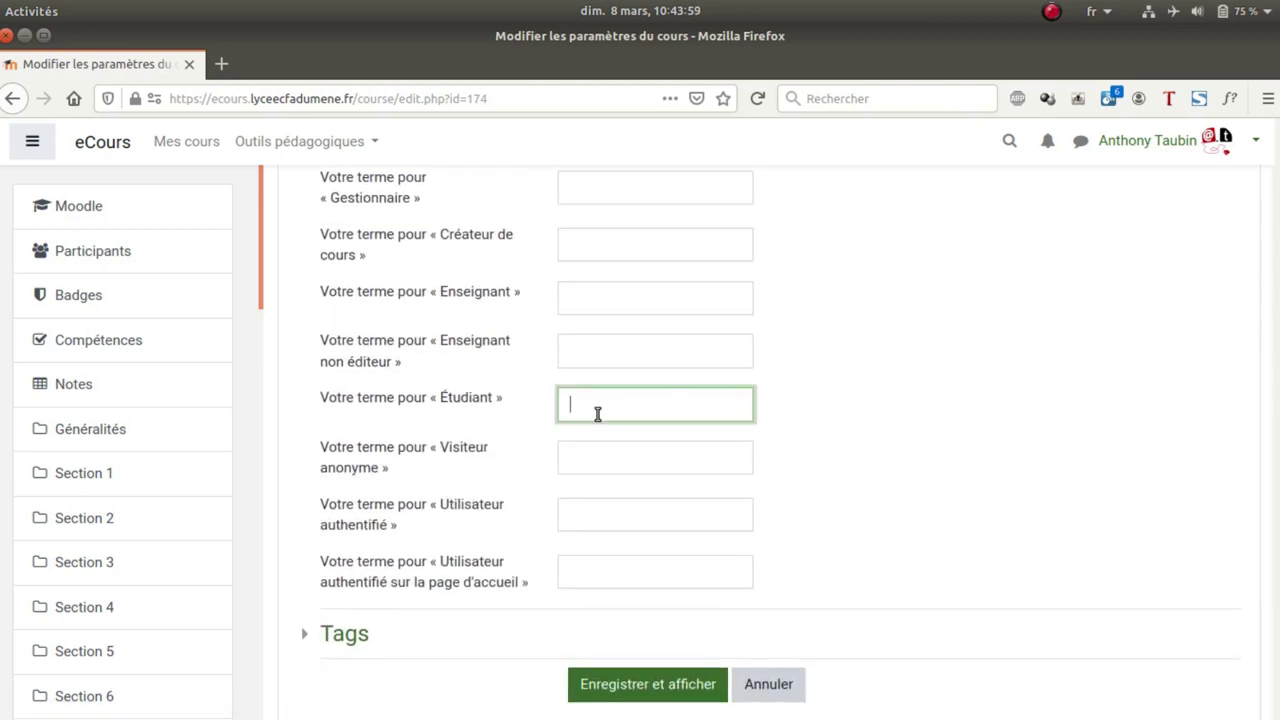
{"action": "type", "text": "Stagiaire"}
{"action": "scroll", "coordinate": [660, 470], "scroll_direction": "down", "scroll_amount": 3}
{"action": "left_click", "coordinate": [668, 524]}
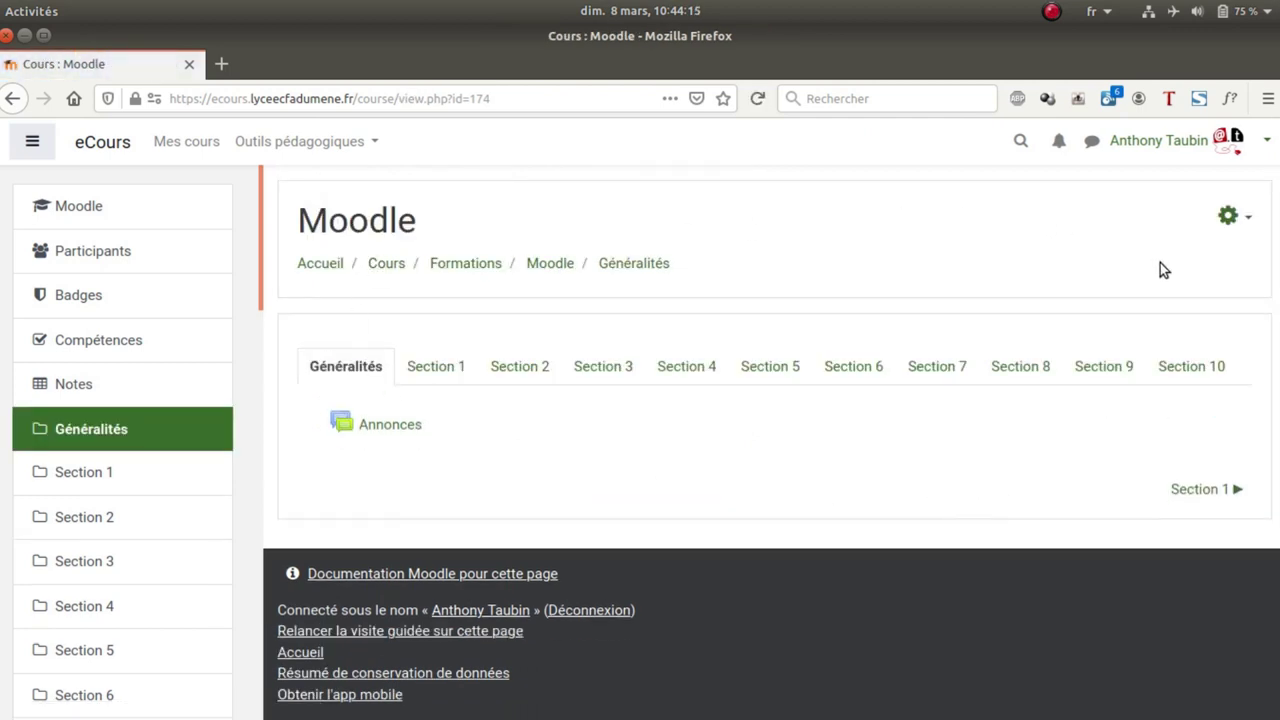
Check the Moodle course's image in the dashboard's course overview and reopen the course.
{"action": "left_click", "coordinate": [191, 142]}
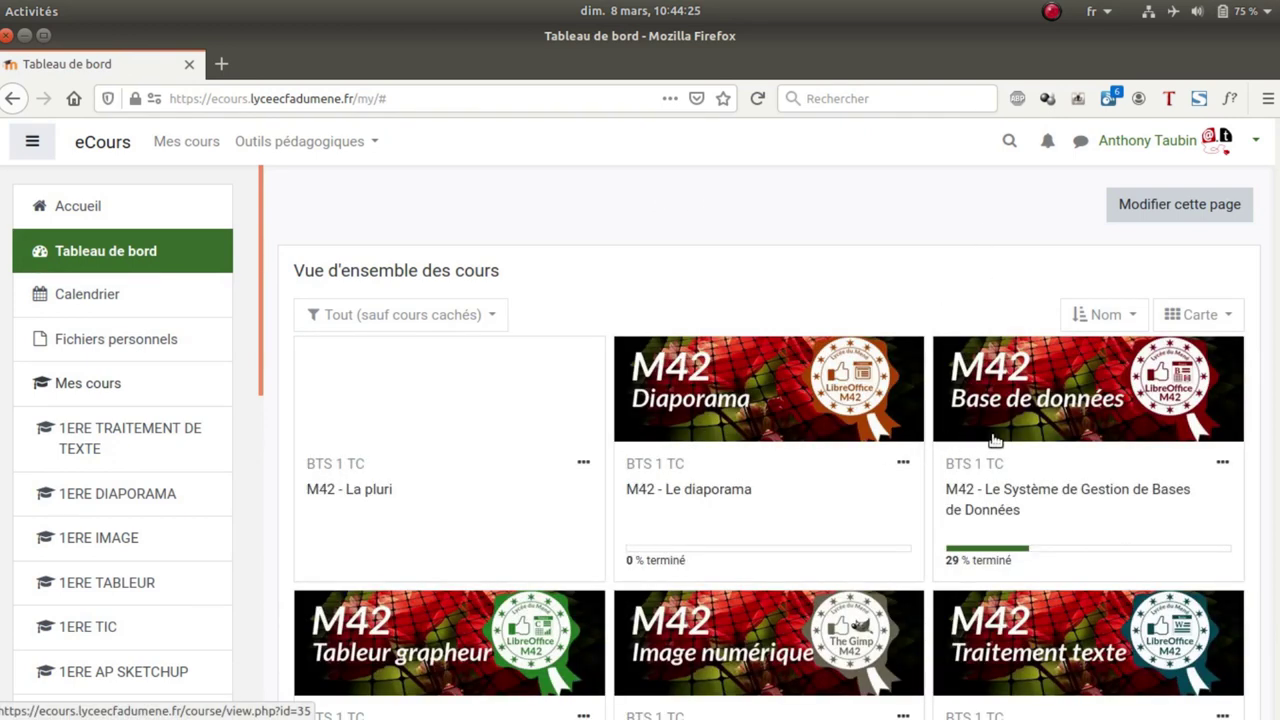
{"action": "scroll", "coordinate": [905, 418], "scroll_direction": "down", "scroll_amount": 1}
{"action": "scroll", "coordinate": [905, 418], "scroll_direction": "down", "scroll_amount": 15}
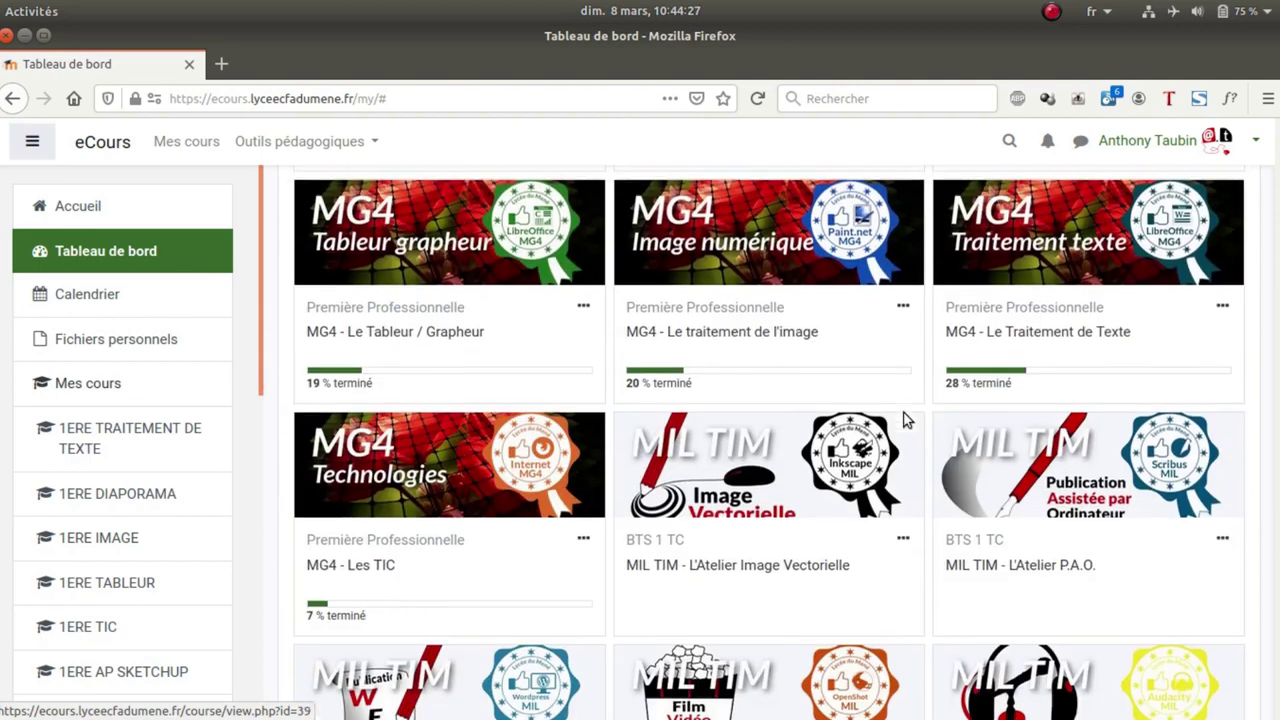
{"action": "scroll", "coordinate": [905, 418], "scroll_direction": "down", "scroll_amount": 1}
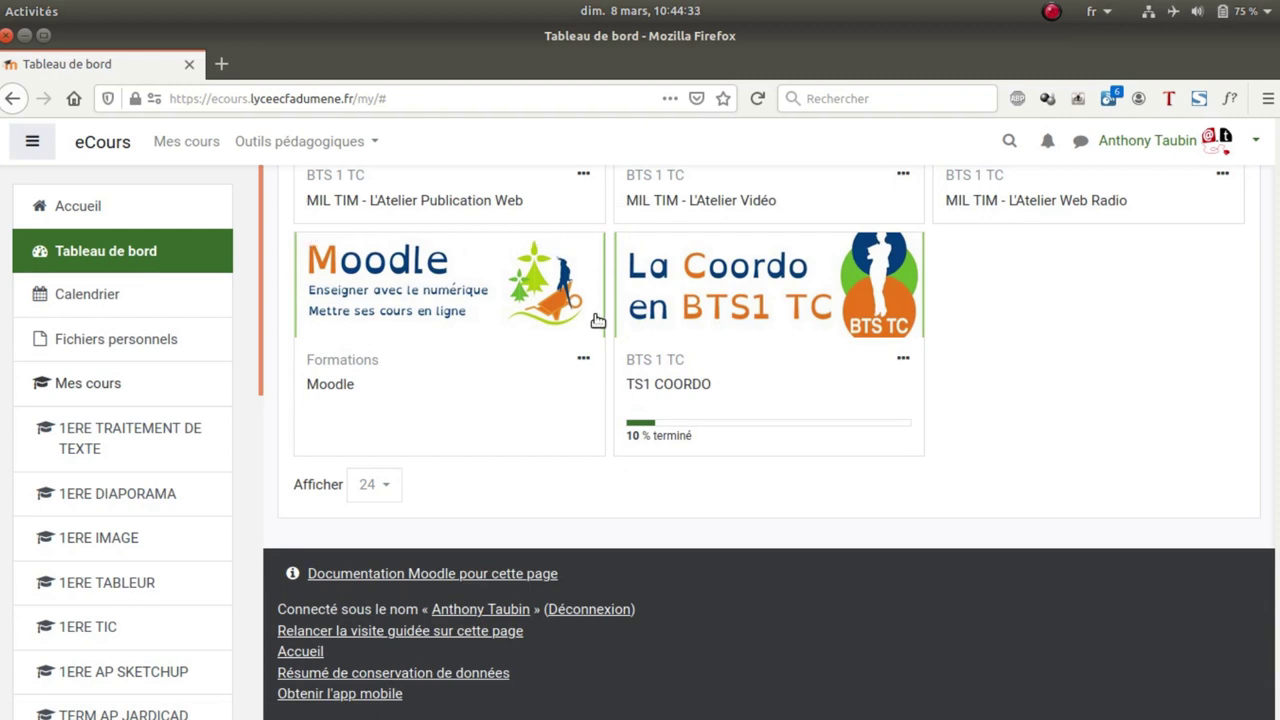
{"action": "left_click", "coordinate": [423, 283]}
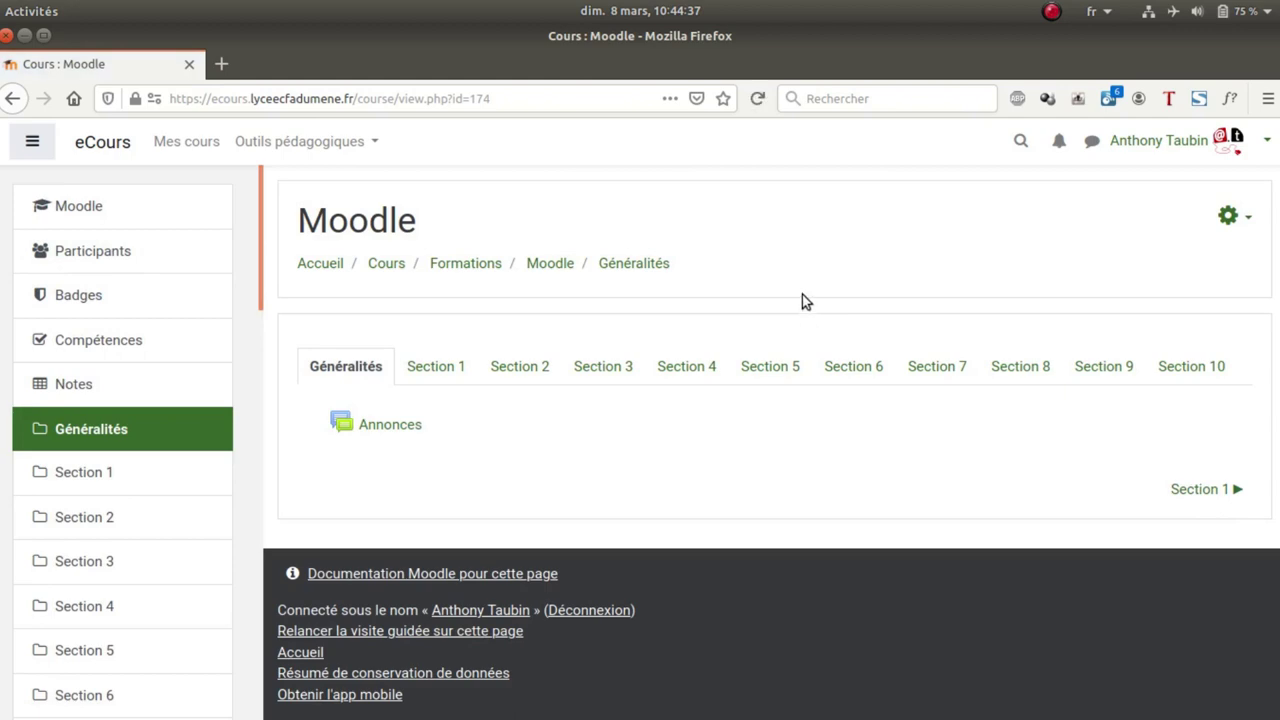